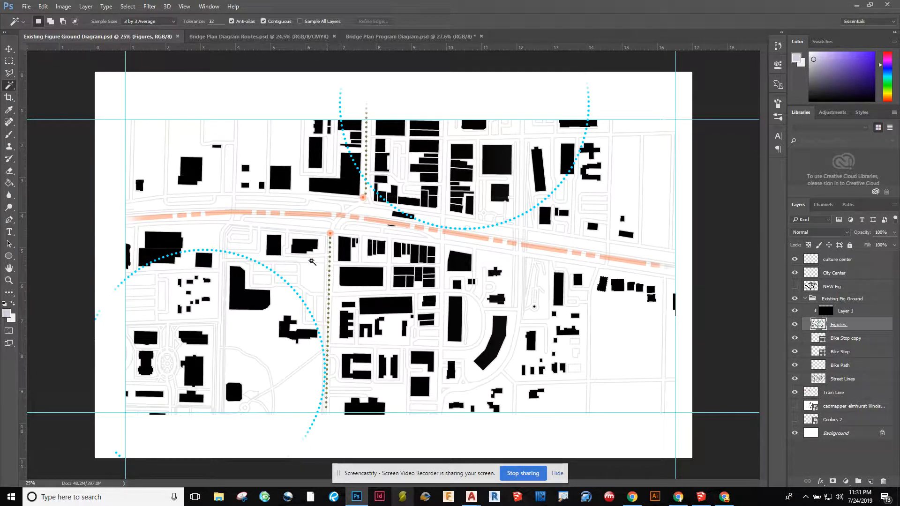
Switch to the Bridge Plan Diagram Routes document and check Layer 4's Overlay effect by viewing its blend mode and toggling its visibility
left_click(275, 37)
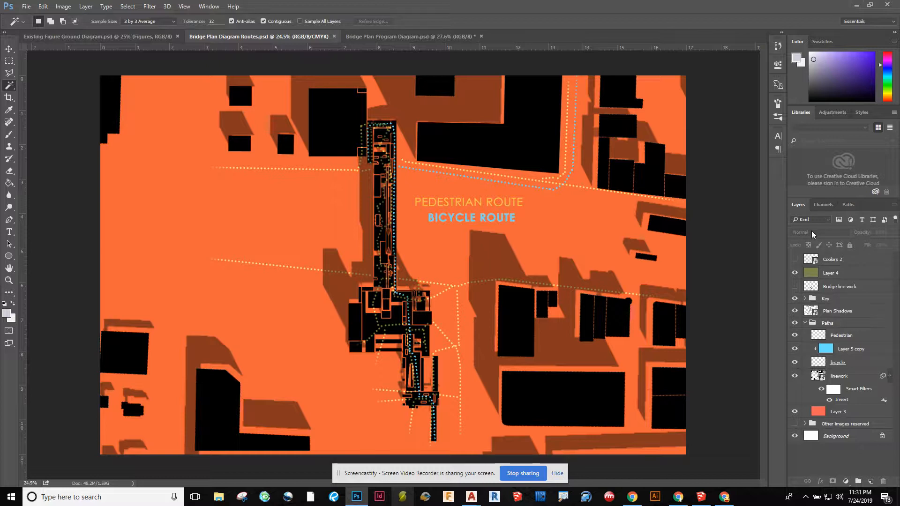
left_click(848, 275)
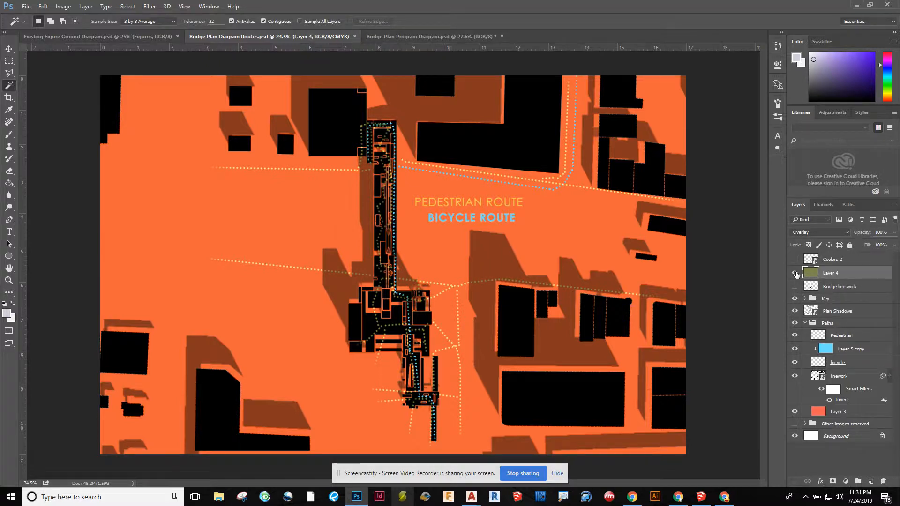
left_click(795, 274)
left_click(796, 274)
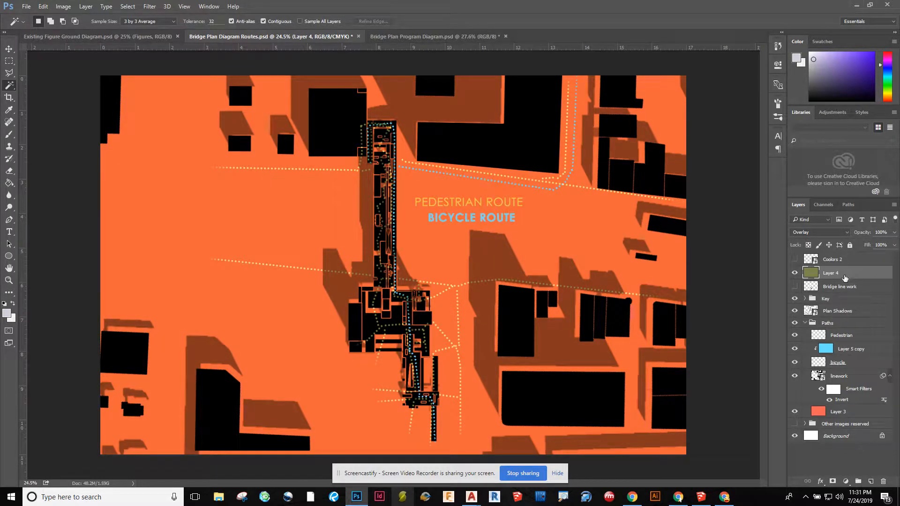
left_click(823, 232)
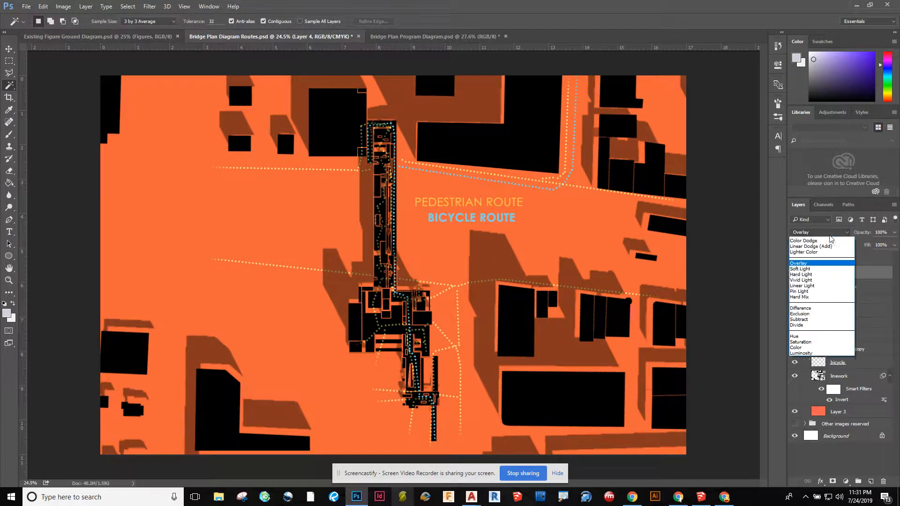
left_click(856, 278)
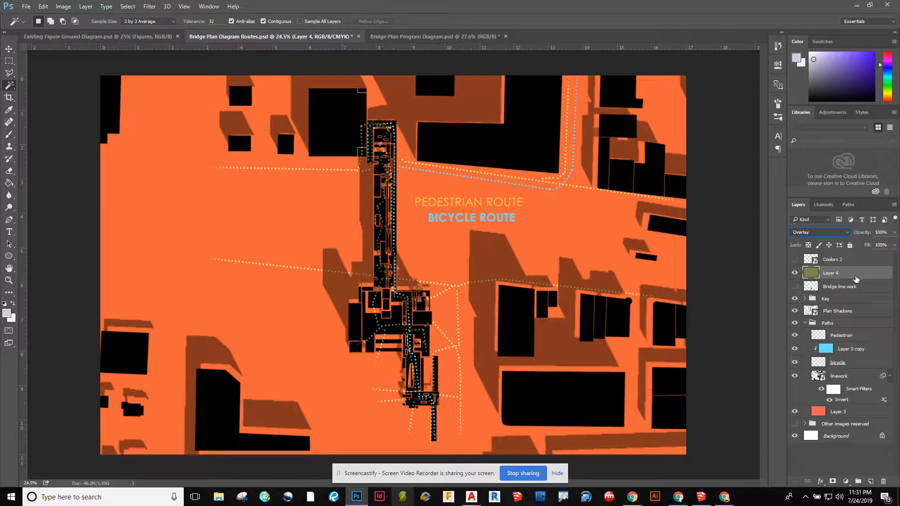
left_click(793, 274)
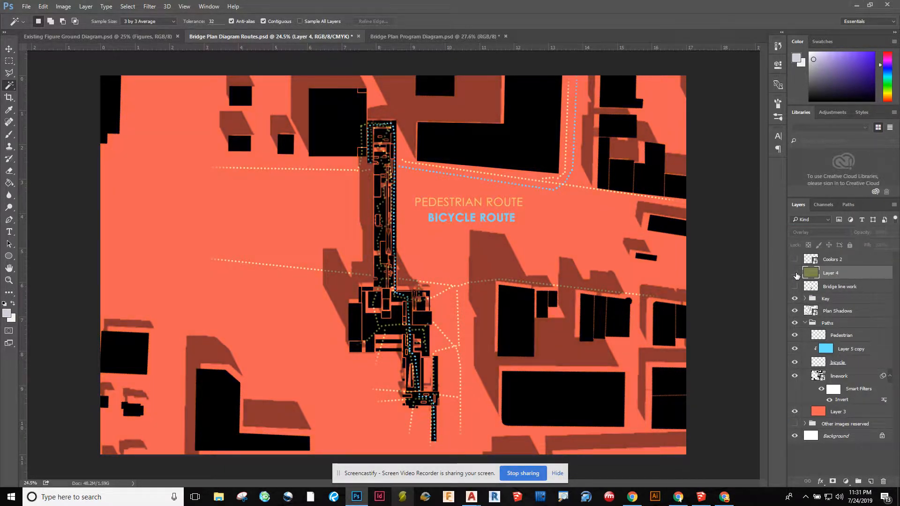
left_click(794, 273)
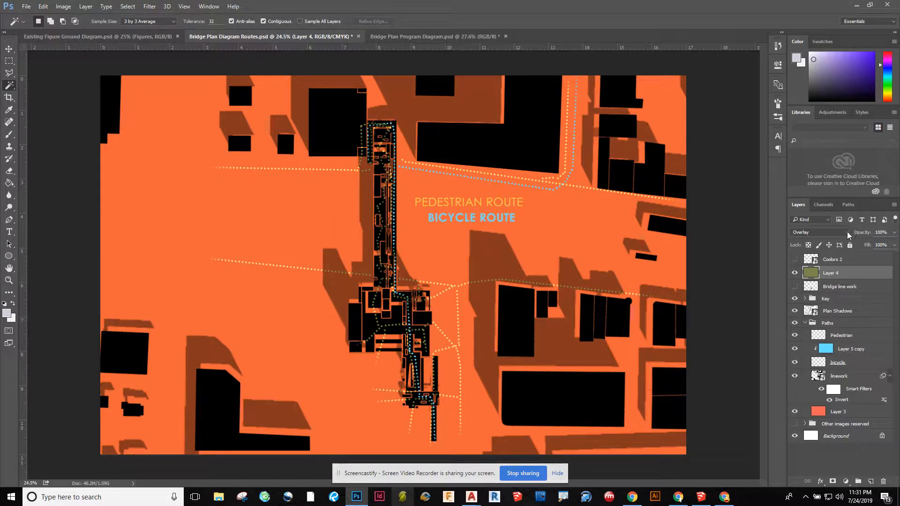
Try clipping Layer 4 to the Bridge line work layer, and release the clipping mask
left_click(825, 287)
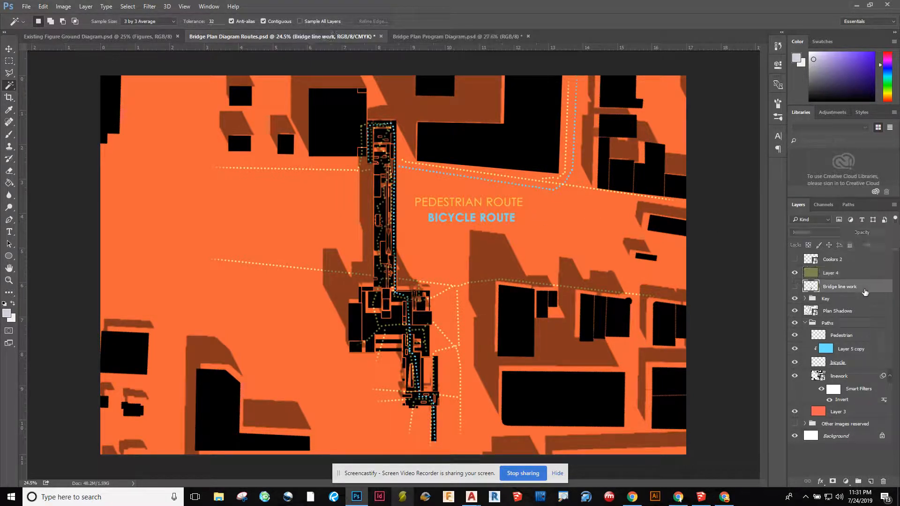
left_click(848, 276)
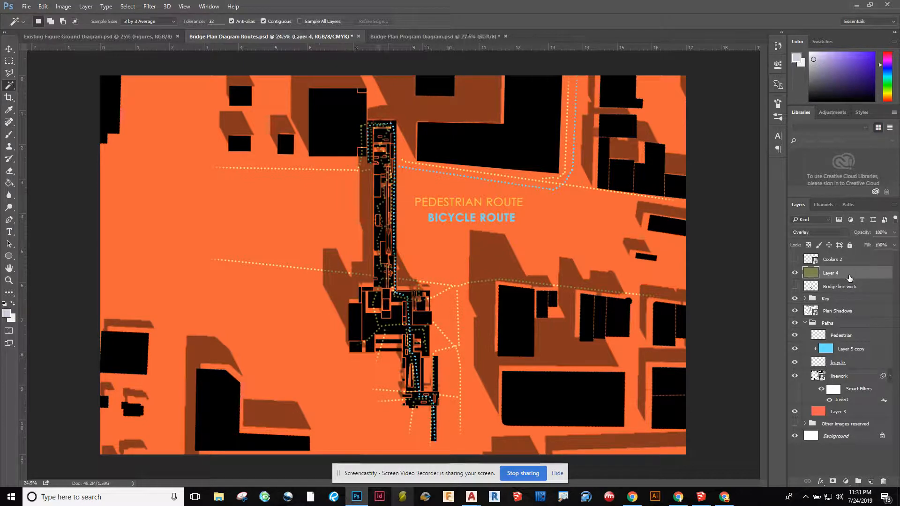
left_click(811, 279, "alt")
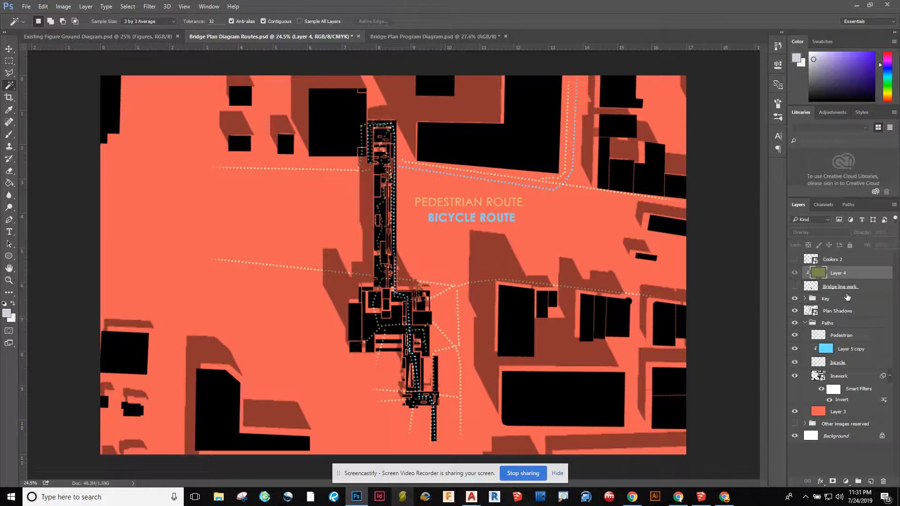
left_click(807, 277, "alt")
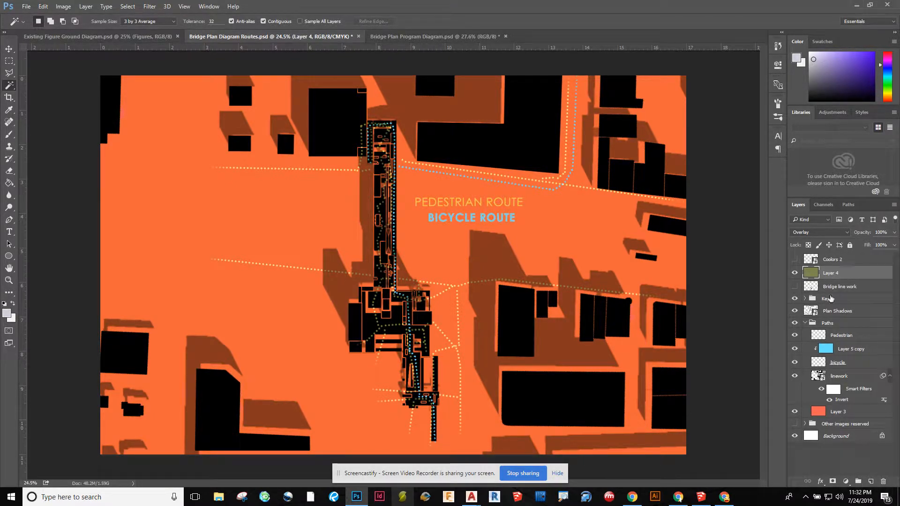
Expand the Key group and examine the blend modes of Layer 5 and the Bicycle Route text layer
left_click(812, 302)
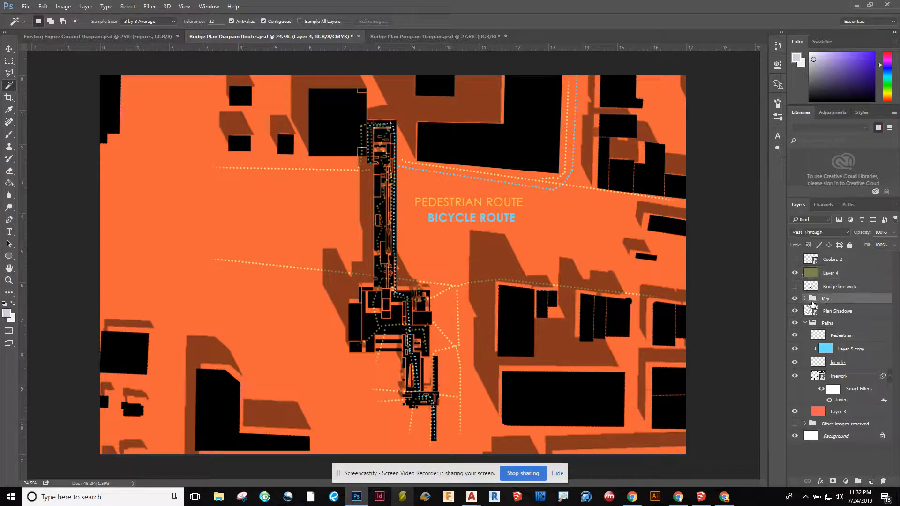
left_click(804, 299)
left_click(809, 314)
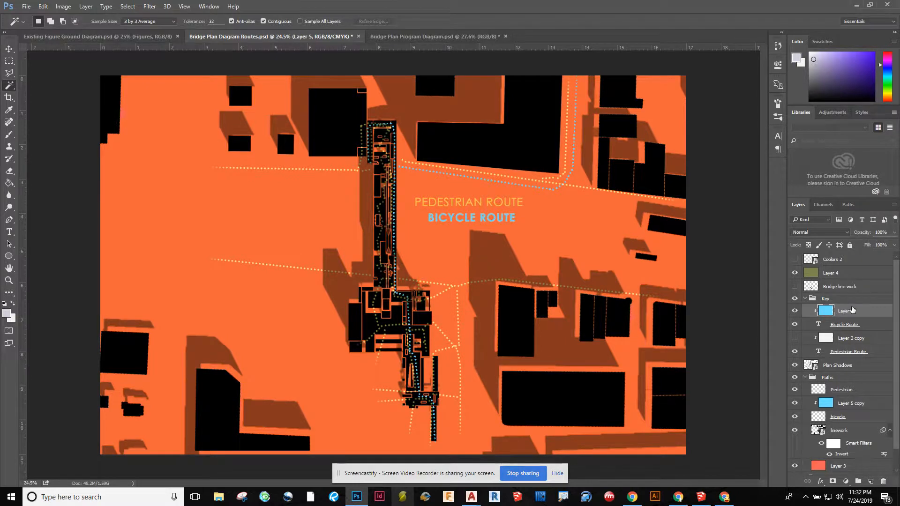
left_click(870, 327)
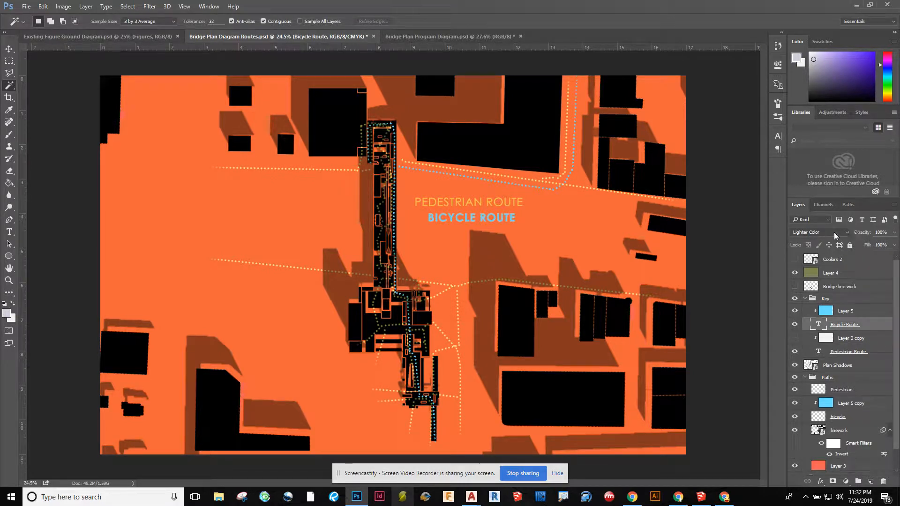
left_click(871, 314)
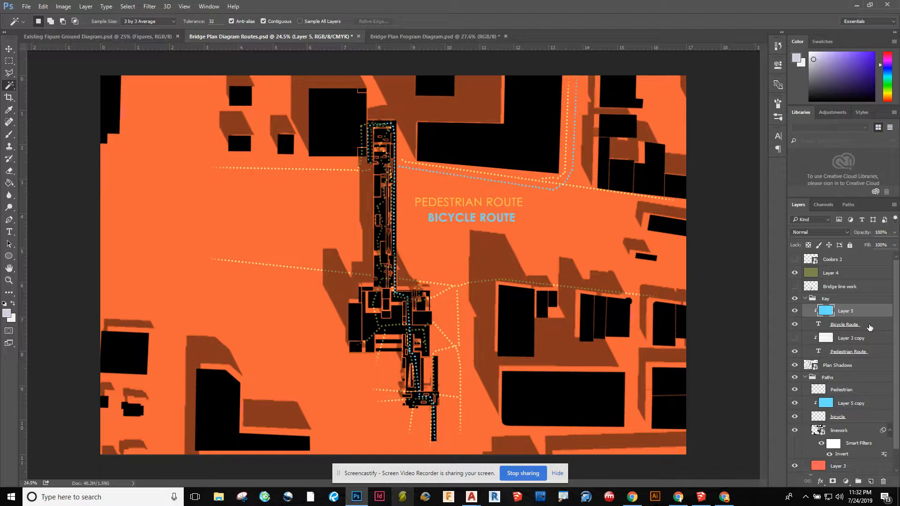
left_click(869, 327)
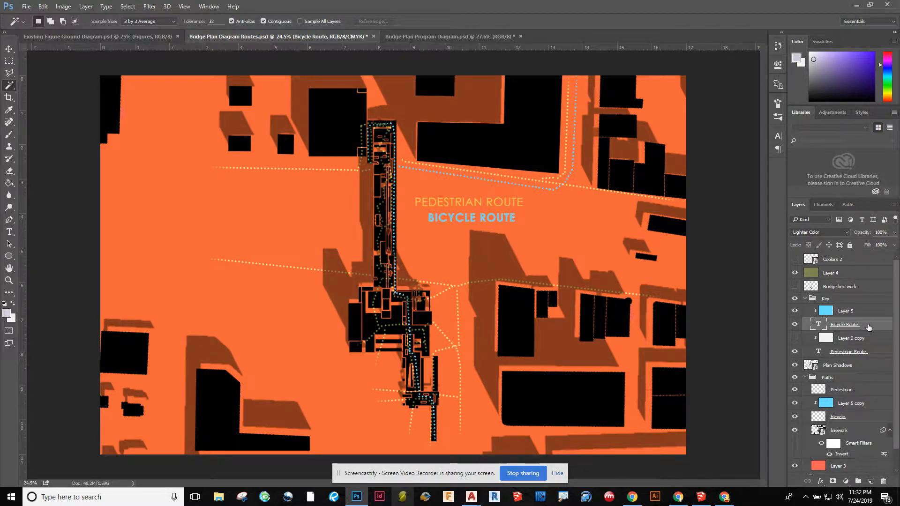
Try other blend modes, including Exclusion and Soft Light, on the Bicycle Route text layer, and return it to Lighter Color
left_click(845, 233)
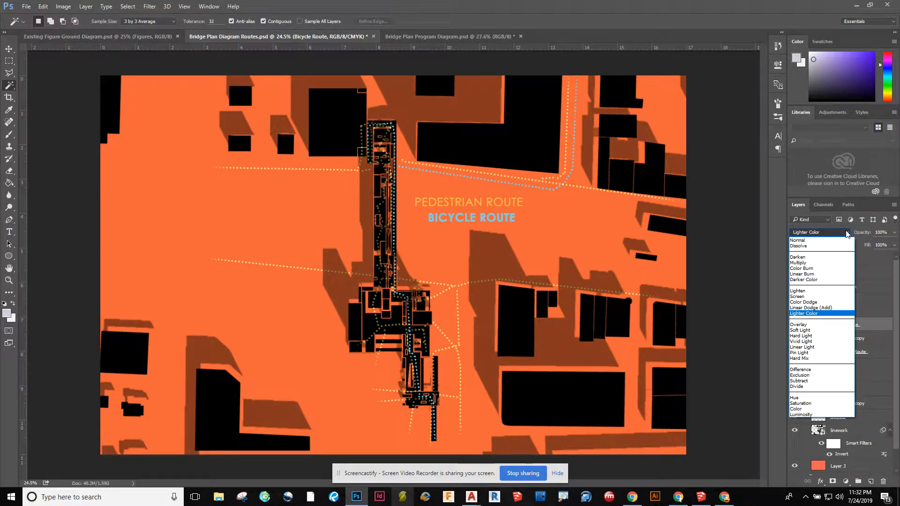
left_click(815, 318)
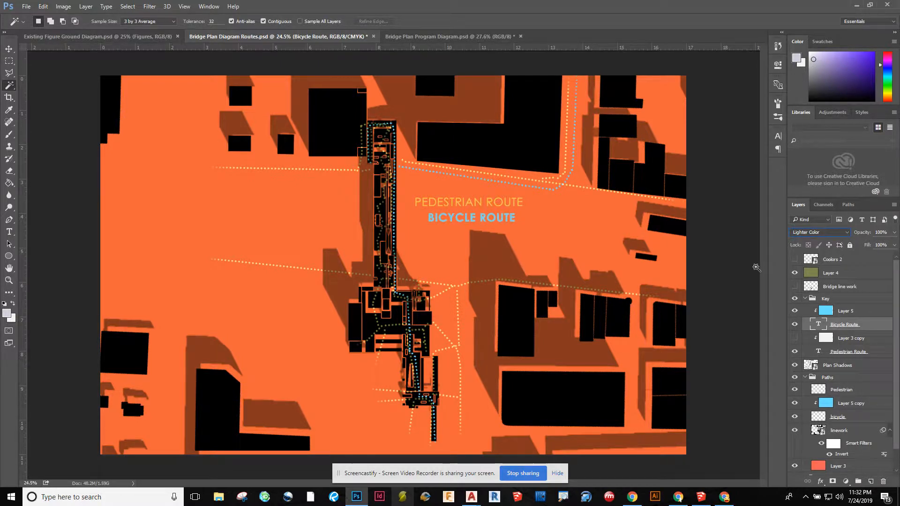
key("Down")
key("Down")
key("Down")
key("Down")
key("Down")
key("Down")
key("Down")
key("Down")
key("Down")
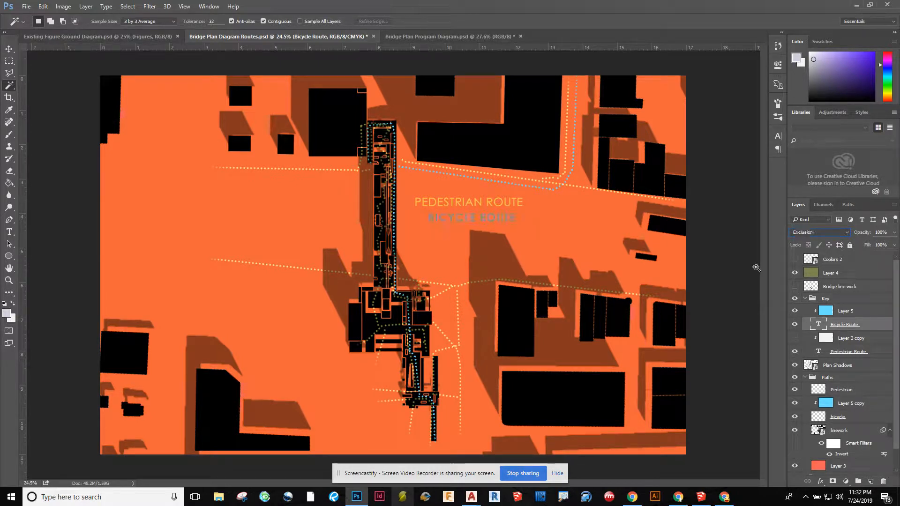
key("Up")
key("Up")
key("Up")
key("Up")
key("Up")
key("Up")
key("Up")
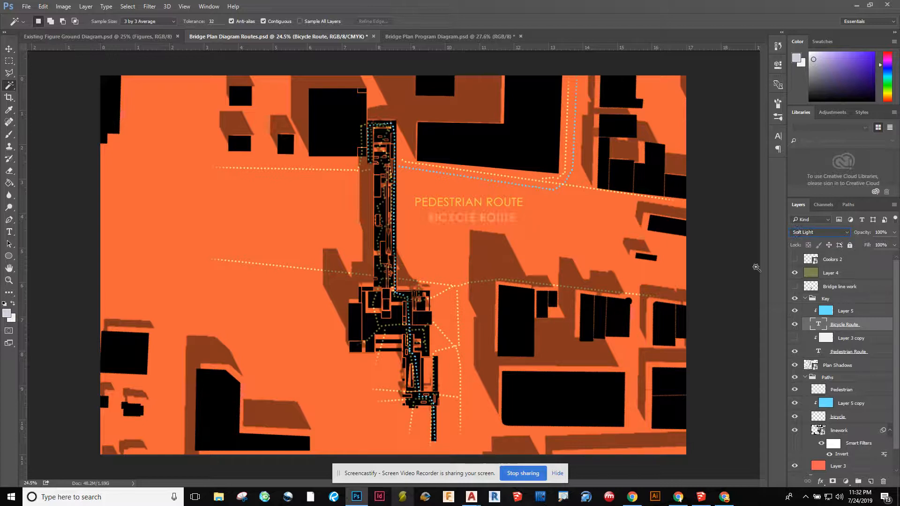
key("Up")
key("Up")
Collapse the Key and Paths layer groups, and save the routes diagram
left_click(881, 344)
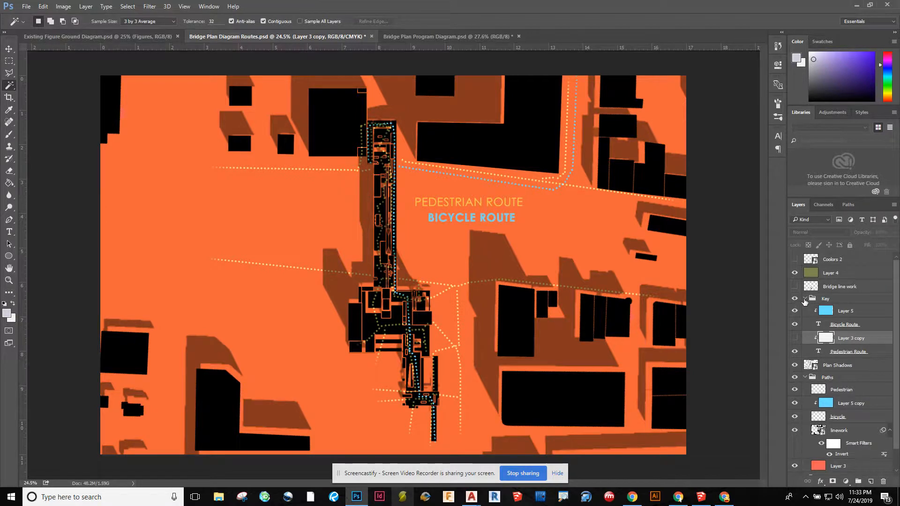
left_click(804, 300)
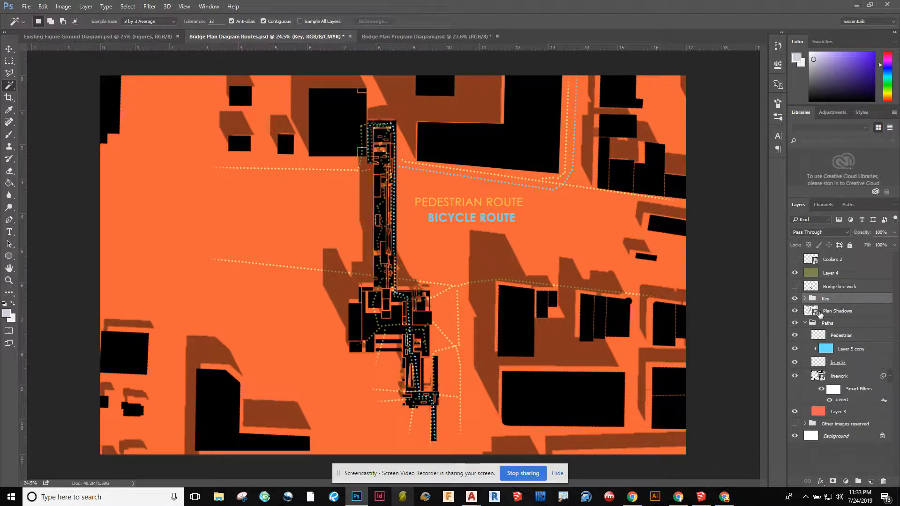
left_click(804, 323)
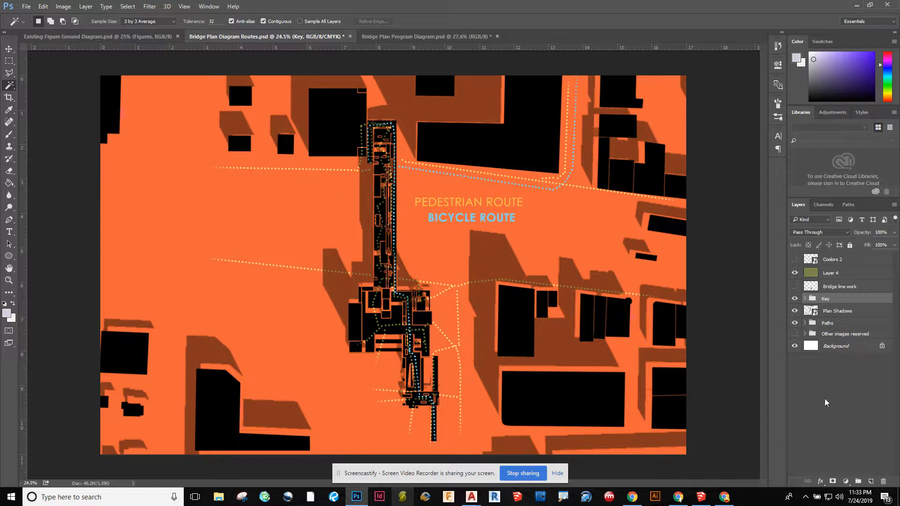
left_click(836, 406)
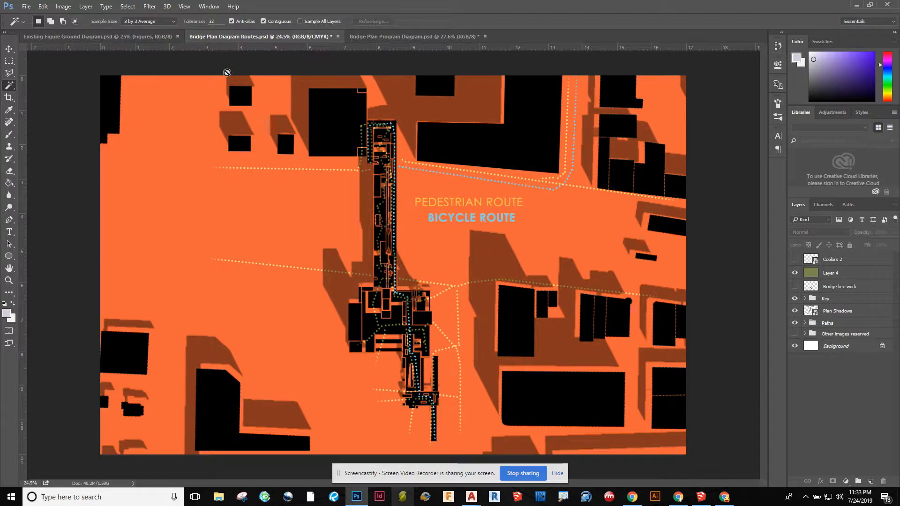
left_click(26, 7)
left_click(52, 103)
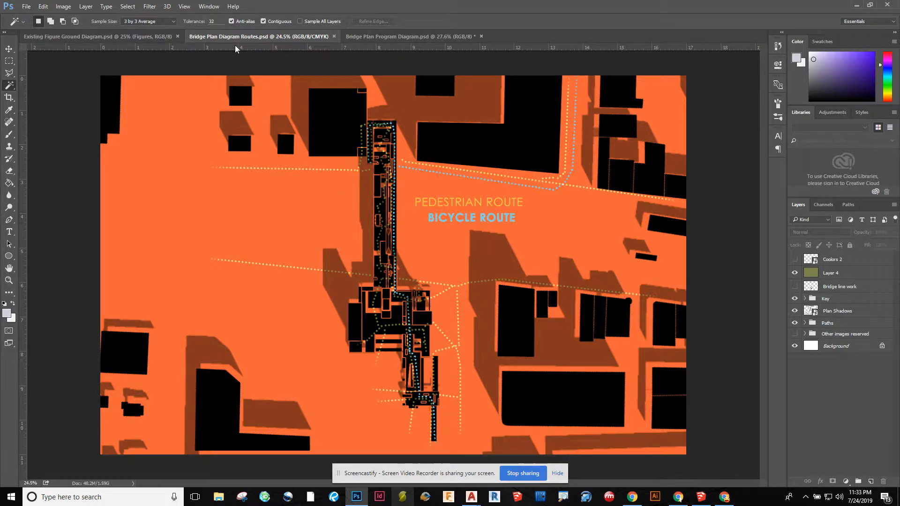
Switch to the Bridge Plan Program Diagram document, hide Layer 1 and linework copy, and show the linework layer
left_click(389, 35)
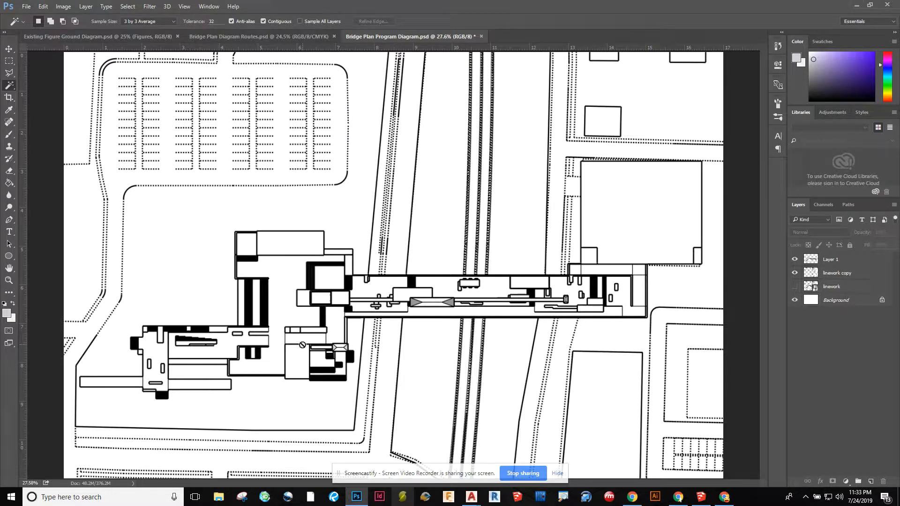
left_click(794, 259)
left_click(795, 273)
left_click(794, 286)
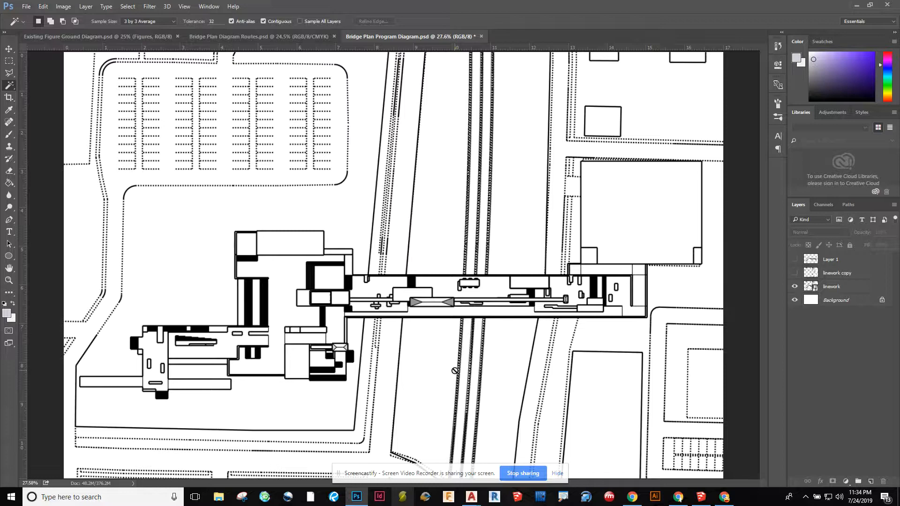
Try to rasterize the linework layer
left_click(852, 290)
right_click(852, 290)
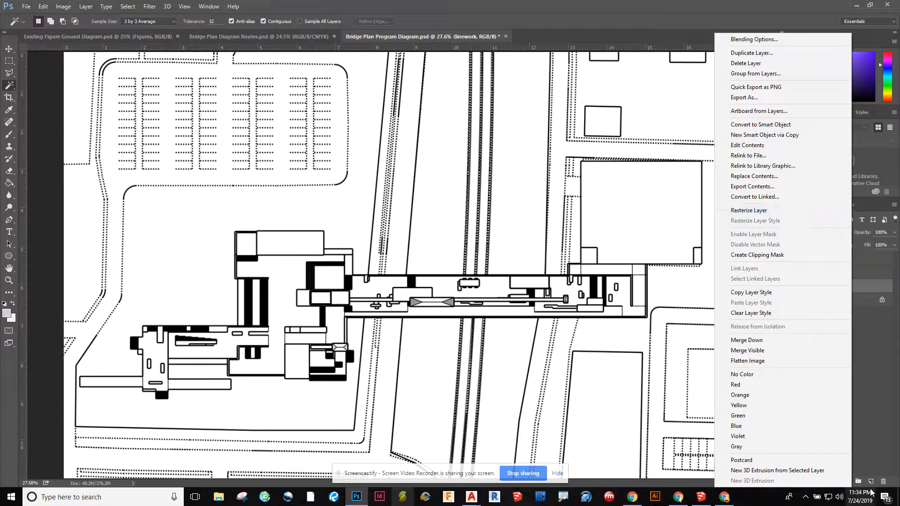
left_click(865, 319)
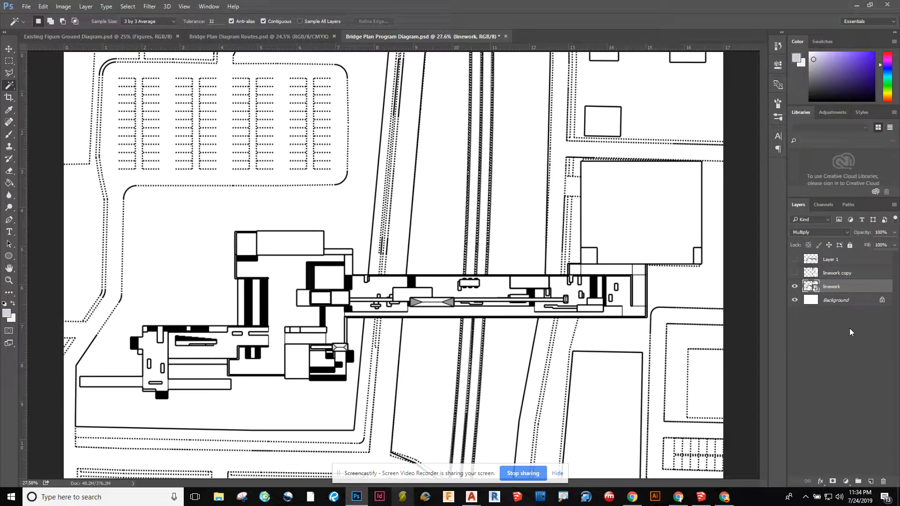
right_click(838, 287)
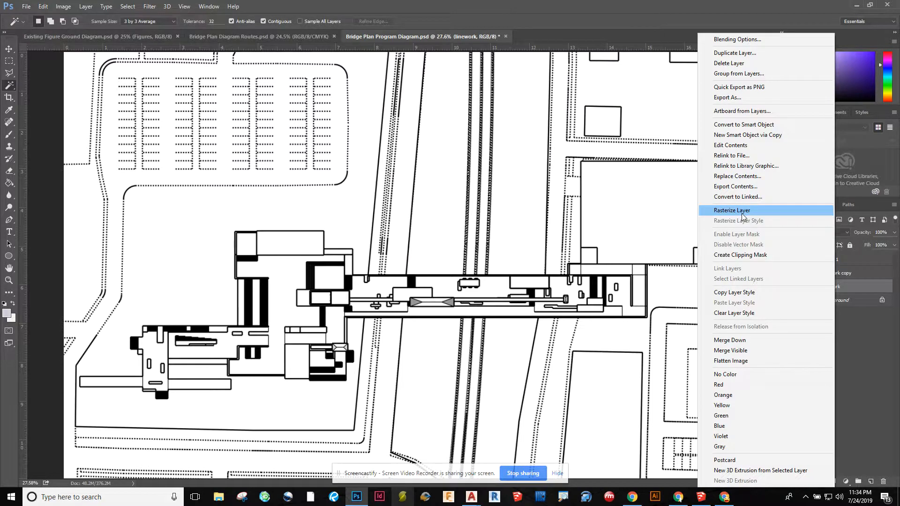
left_click(740, 210)
Select the linework copy layer, hide the linework layer, and show linework copy and Layer 1
left_click(836, 273)
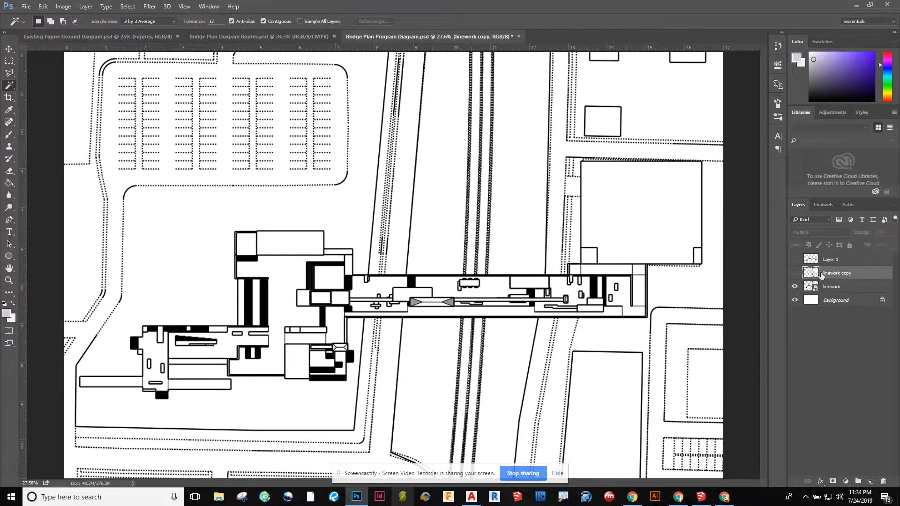
left_click(794, 287)
left_click(794, 272)
left_click(794, 259)
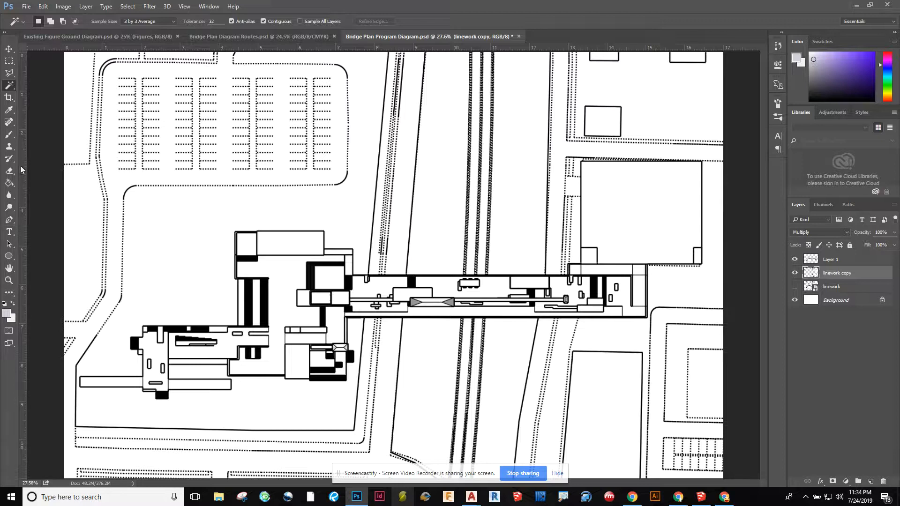
Switch to the Polygonal Lasso tool
left_click(11, 73)
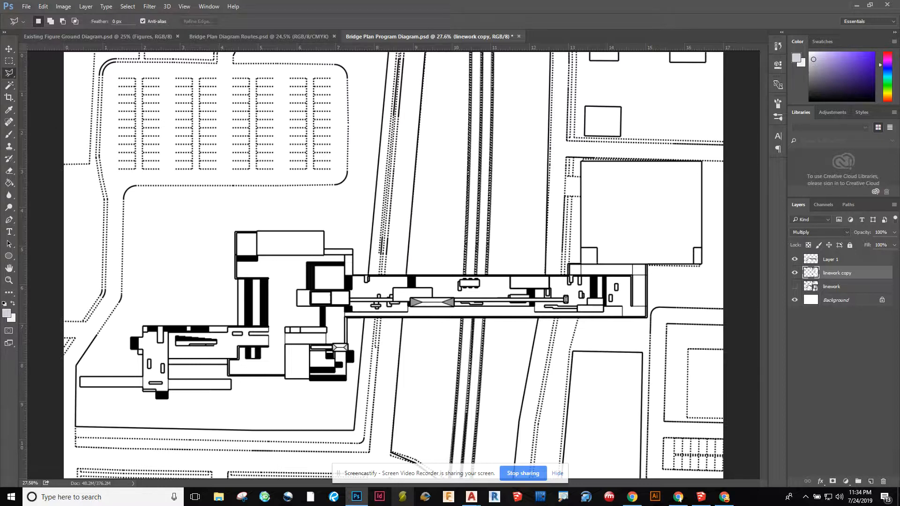
right_click(13, 77)
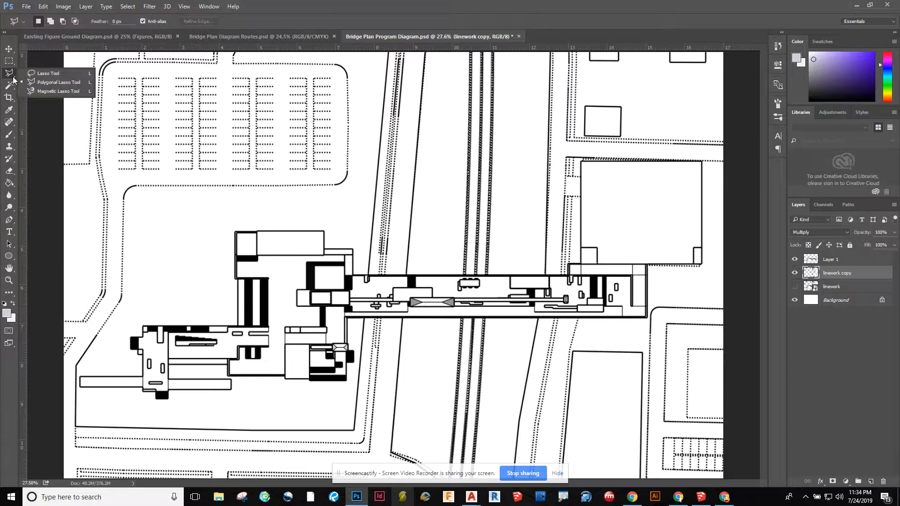
left_click(47, 84)
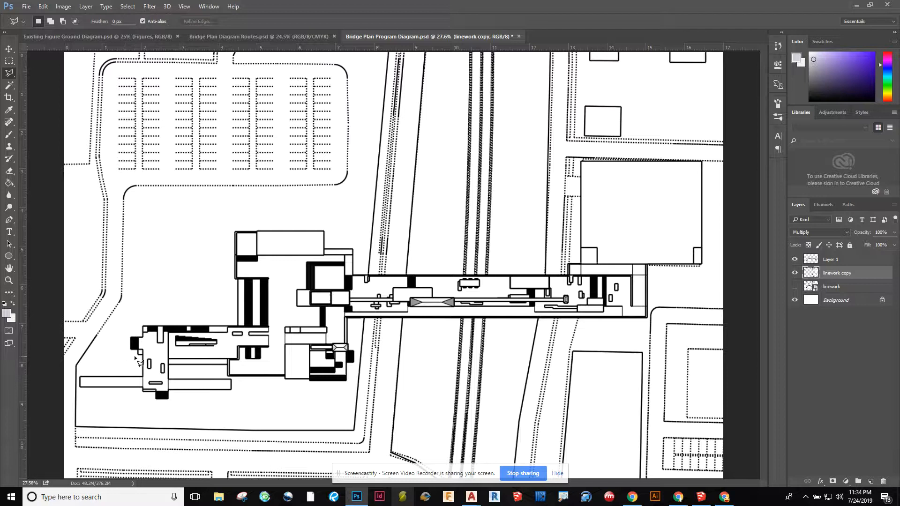
left_click(227, 403)
left_click(244, 378)
left_click(282, 381)
left_click(290, 387)
left_click(327, 387)
left_click(351, 383)
left_click(358, 360)
left_click(366, 365)
left_click(370, 349)
left_click(353, 335)
left_click(350, 343)
key("Escape")
Select a four-sided area just below the western building with the Polygonal Lasso, and deselect it
left_click(250, 392)
left_click(314, 392)
left_click(310, 421)
left_click(220, 421)
left_click(233, 395)
left_click(247, 392)
key("ctrl+d")
Select a four-sided area beside the tracks south of the bridge, and add an overlapping area below it to the selection
left_click(420, 356)
left_click(425, 388)
left_click(452, 350)
left_click(420, 356)
key("shift")
left_click(447, 390)
left_click(430, 421)
left_click(401, 409)
left_click(420, 379)
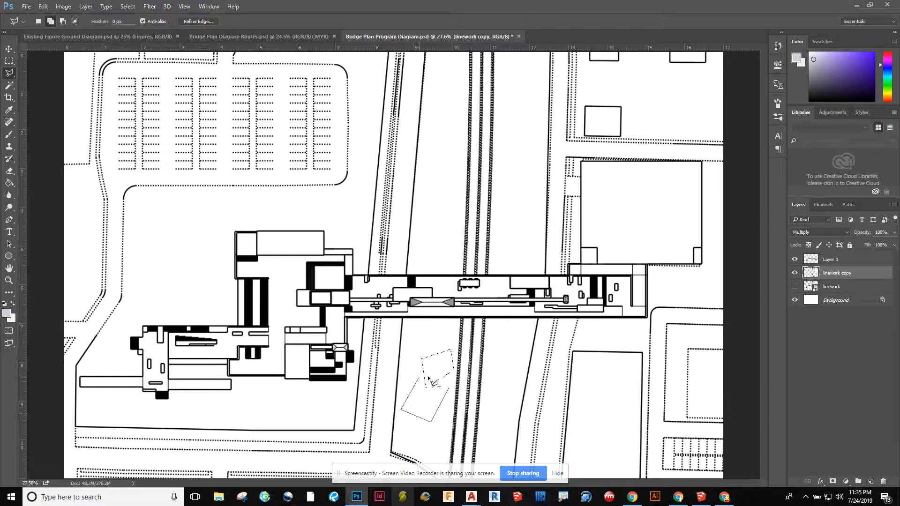
left_click(437, 375)
left_click(449, 391)
Try to subtract a polygonal area from the selection south of the bridge, and deselect everything
left_click(431, 375, "alt")
left_click(421, 396, "alt")
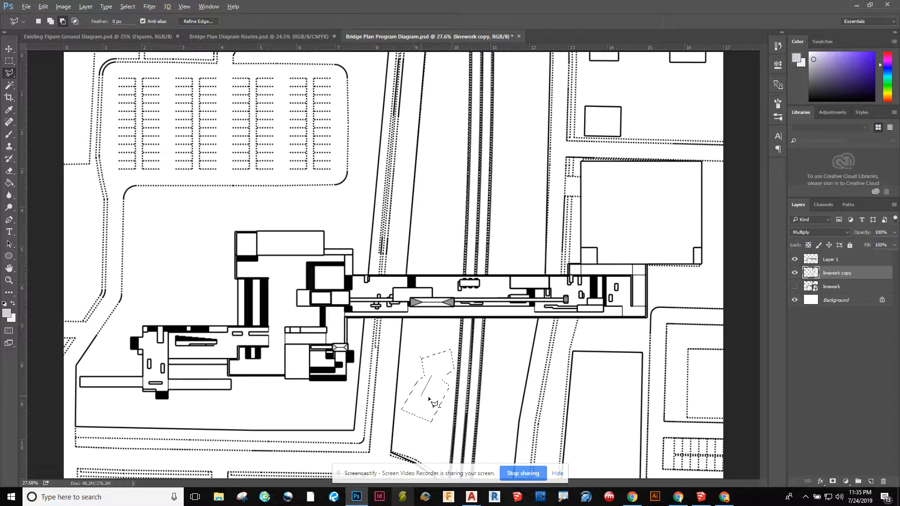
left_click(434, 396, "alt")
left_click(437, 381)
left_click(450, 386)
left_click(457, 370)
left_click(456, 353)
left_click(432, 376)
key("ctrl+d")
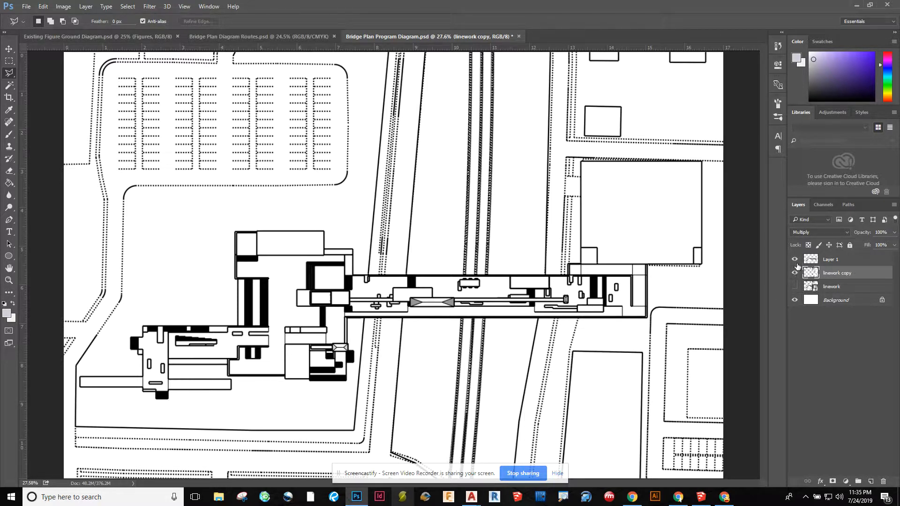
Check what Layer 1 and linework copy each contain, hide both, and show the linework layer
left_click_drag(795, 281, 795, 272)
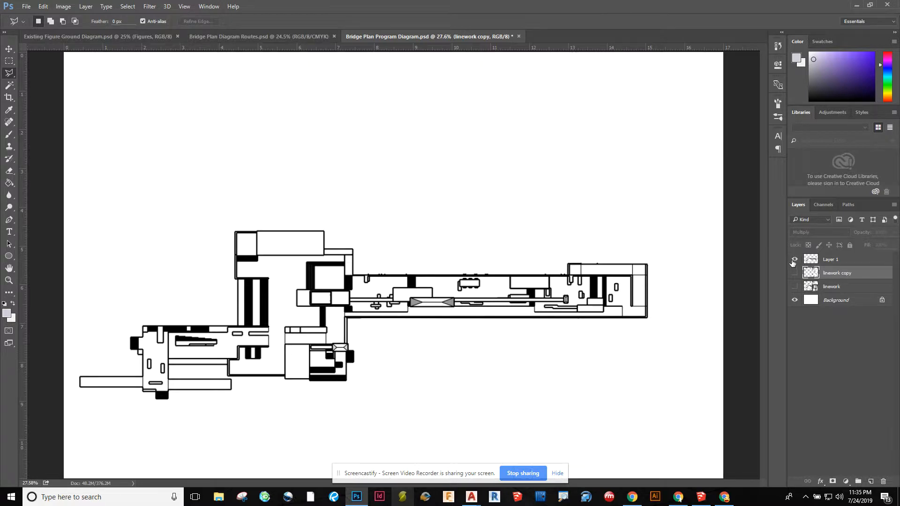
left_click(794, 260)
left_click(795, 259)
left_click(794, 272)
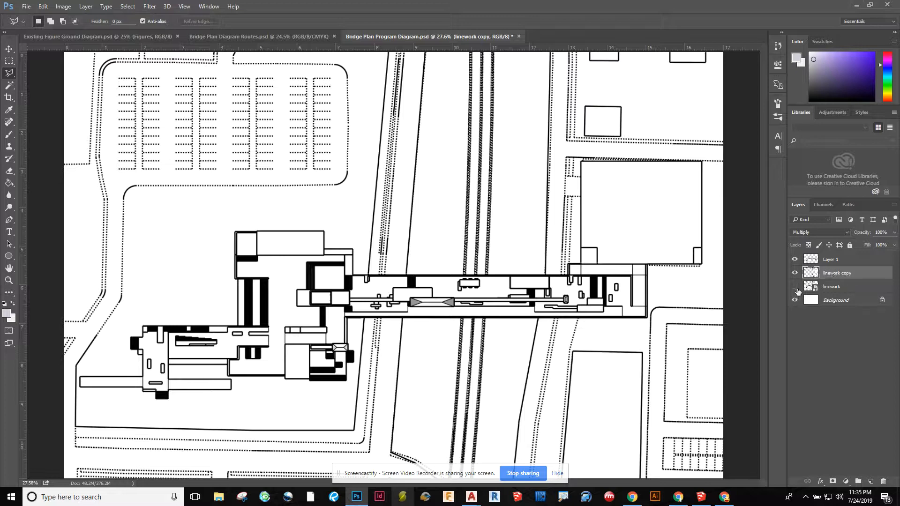
left_click(794, 259)
left_click(794, 273)
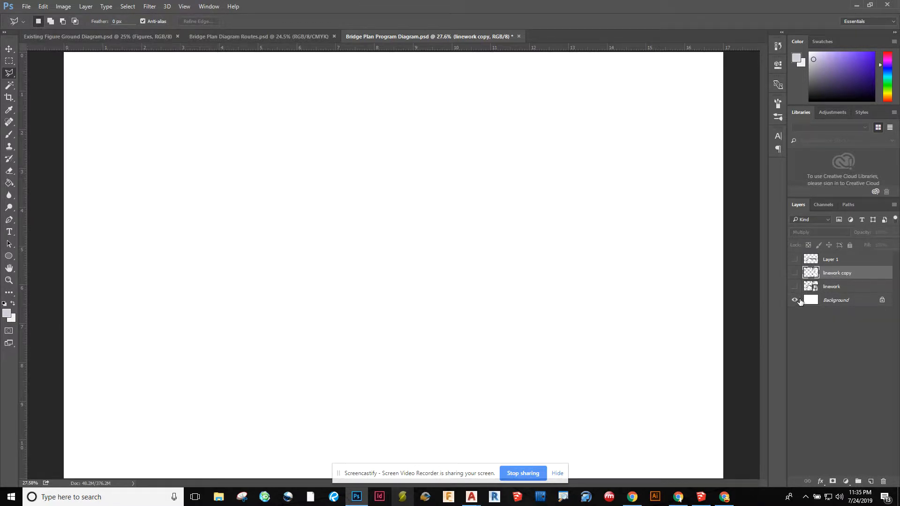
left_click(795, 288)
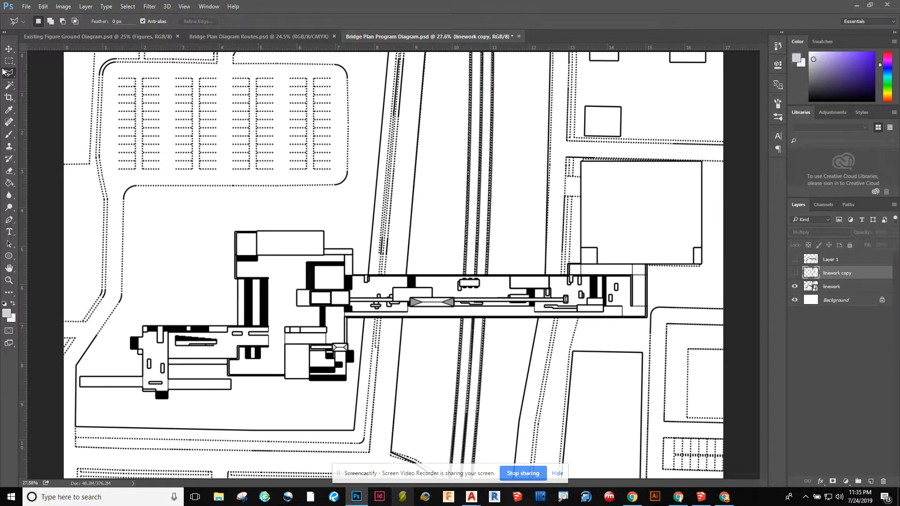
Outline the small square building northeast of the bridge with the Polygonal Lasso, and copy it to a new layer
left_click(582, 103)
left_click(623, 105)
left_click(619, 137)
left_click(582, 138)
left_click(582, 103)
key("ctrl+j")
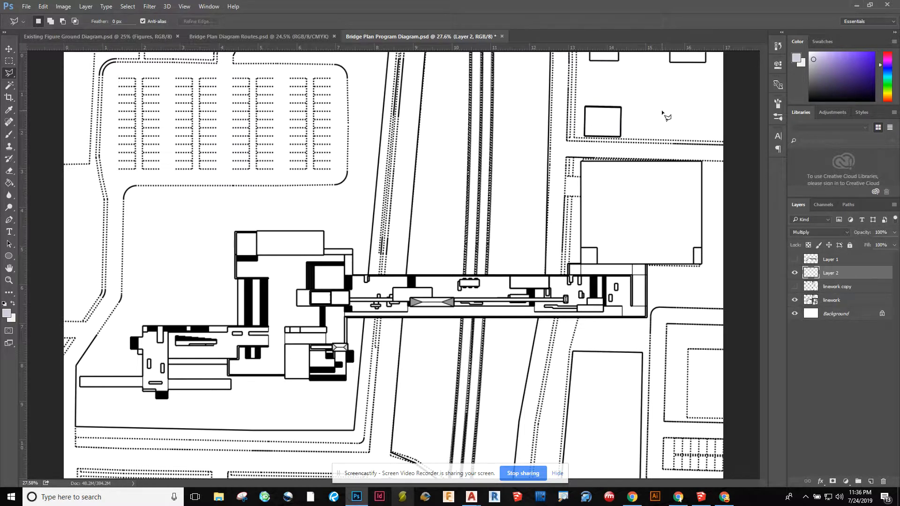
Compare Layer 2 with the linework layer, leaving only Layer 2 shown over the Background
left_click(793, 302)
left_click(795, 274)
left_click(796, 273)
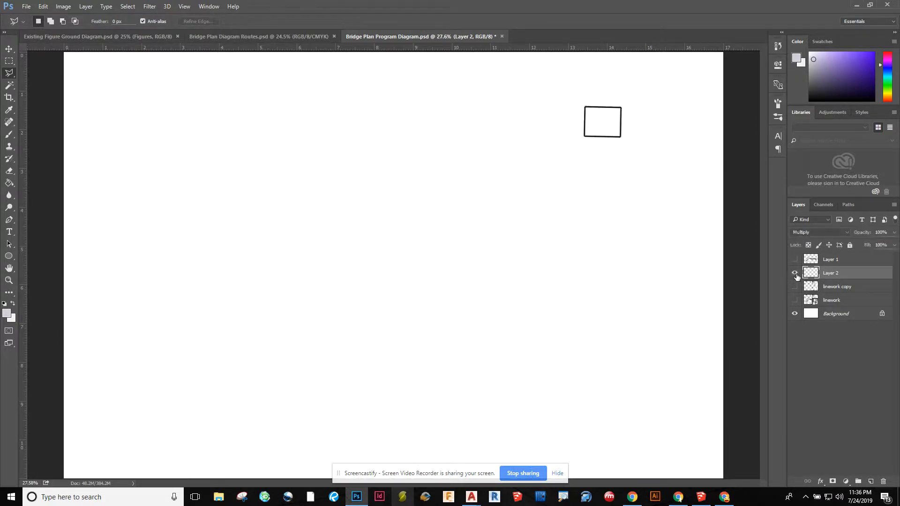
left_click(795, 273)
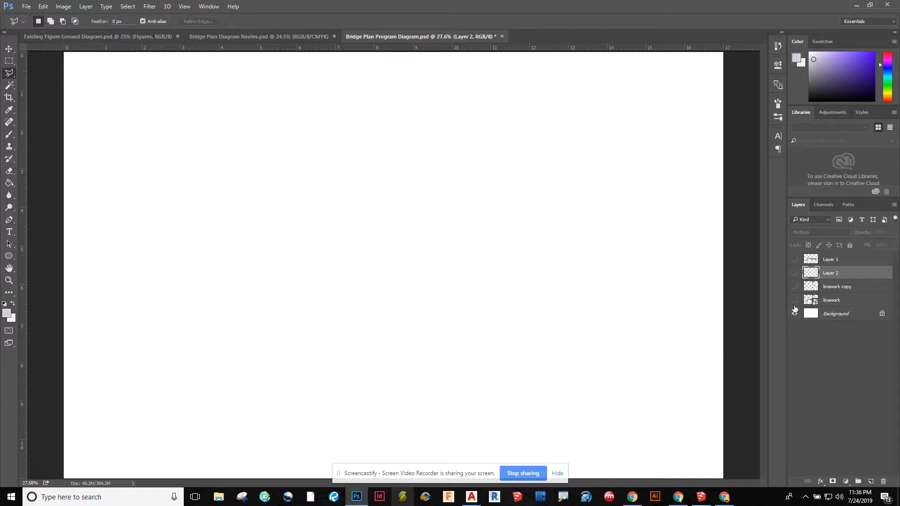
left_click(794, 303)
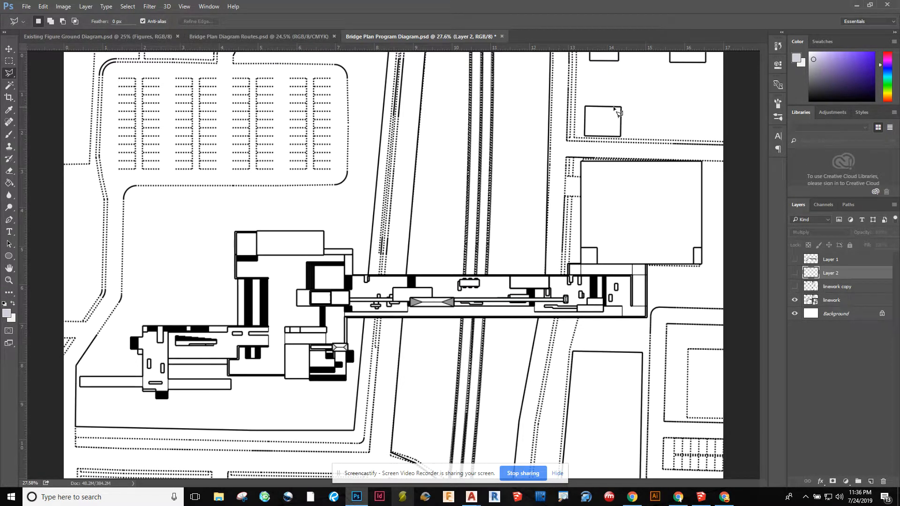
left_click(794, 300)
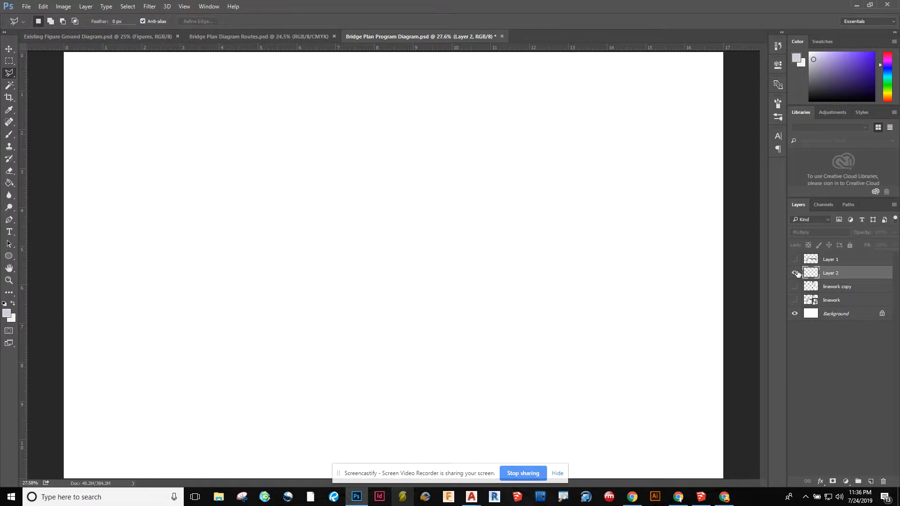
left_click(795, 273)
Select the area around the square building on Layer 2 with the Magic Wand, and invert the selection
left_click(9, 85)
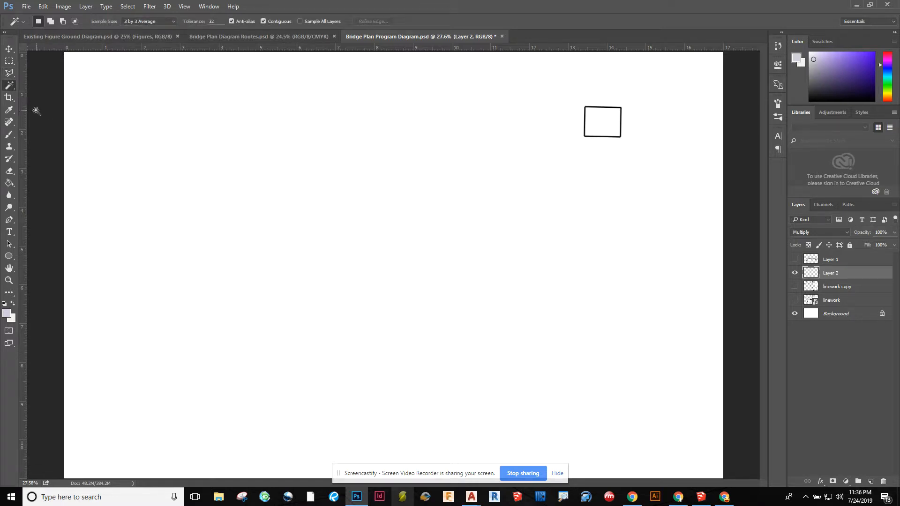
left_click(655, 122)
key("ctrl+shift+i")
Hide Layer 2 and show the linework layer beneath the building selection
left_click(796, 274)
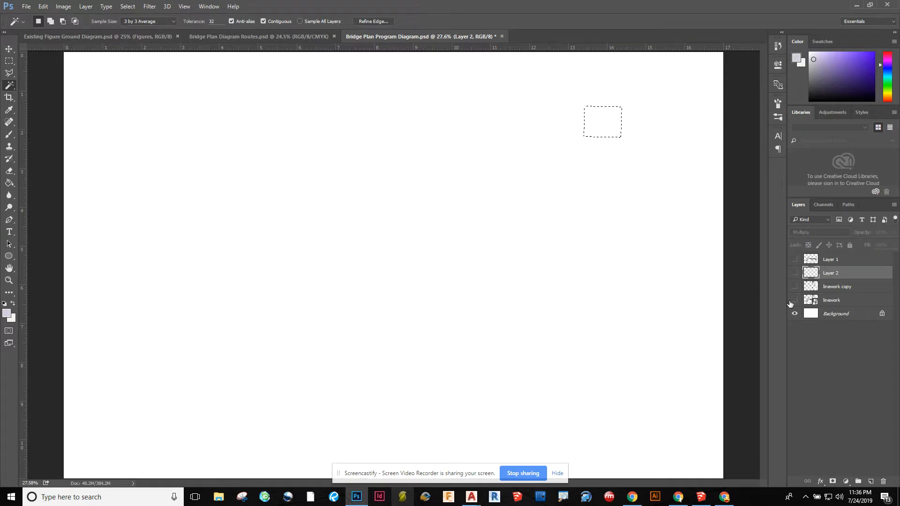
left_click(794, 301)
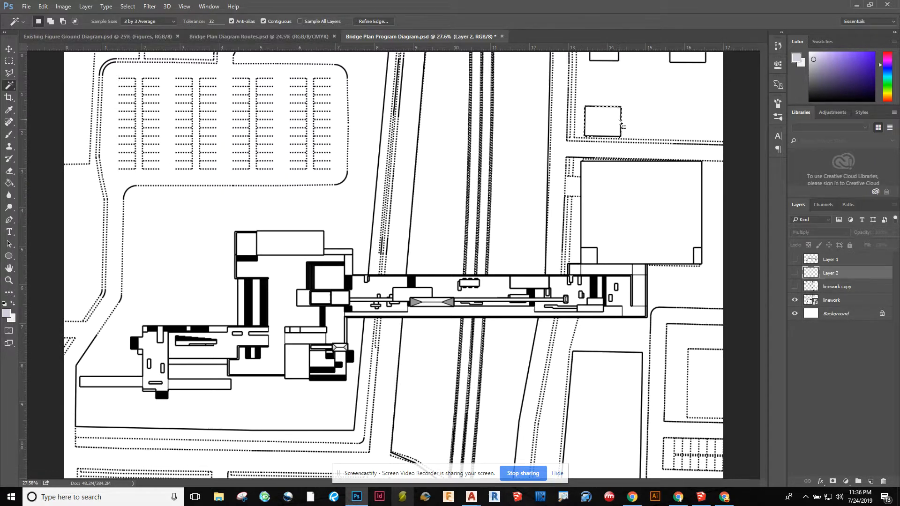
left_click(794, 286)
left_click(795, 273)
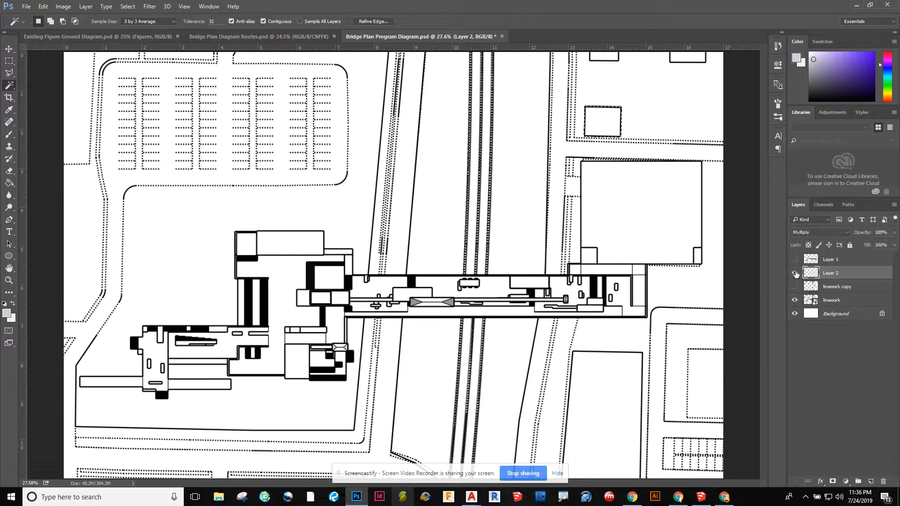
left_click(794, 273)
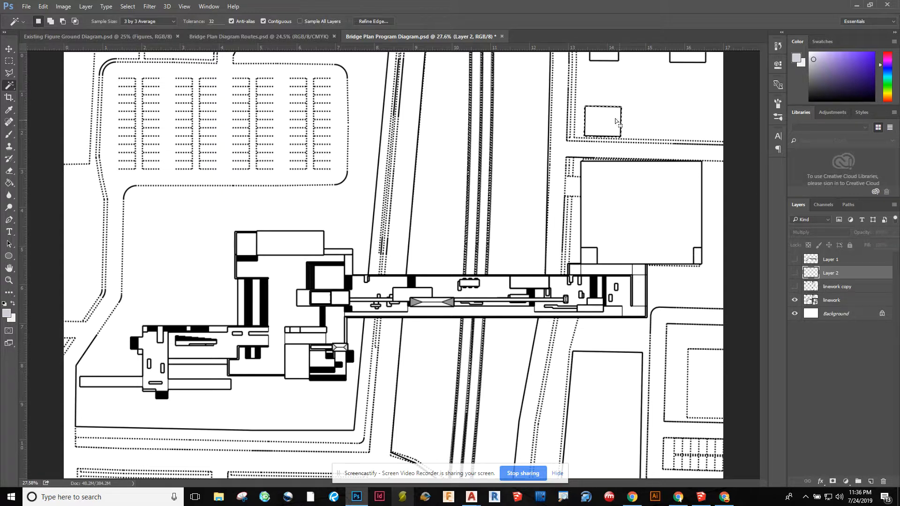
left_click(794, 300)
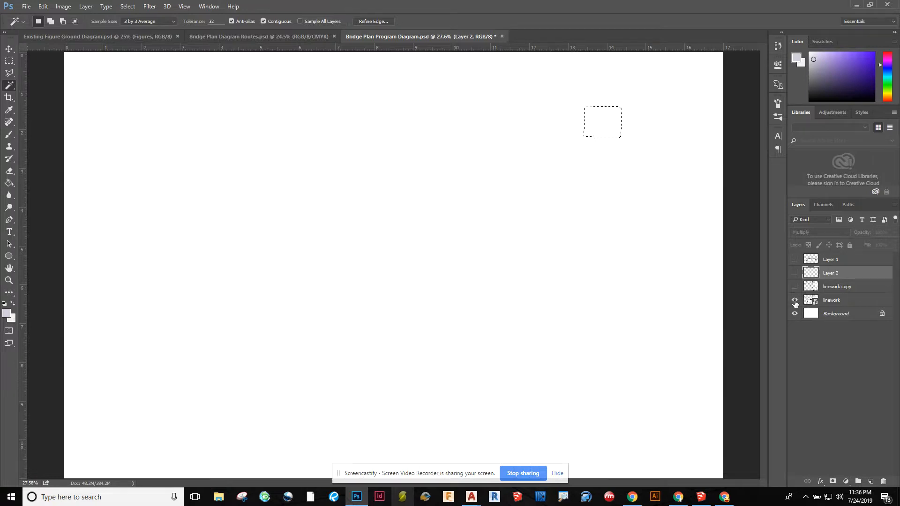
left_click(794, 300)
Try to delete the selected building from the linework layer, and try to rasterize that layer
left_click(846, 303)
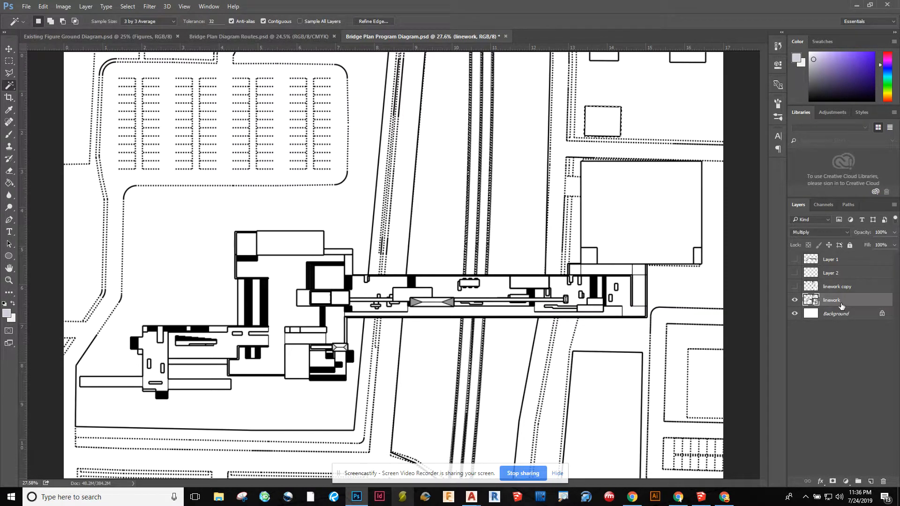
key("Delete")
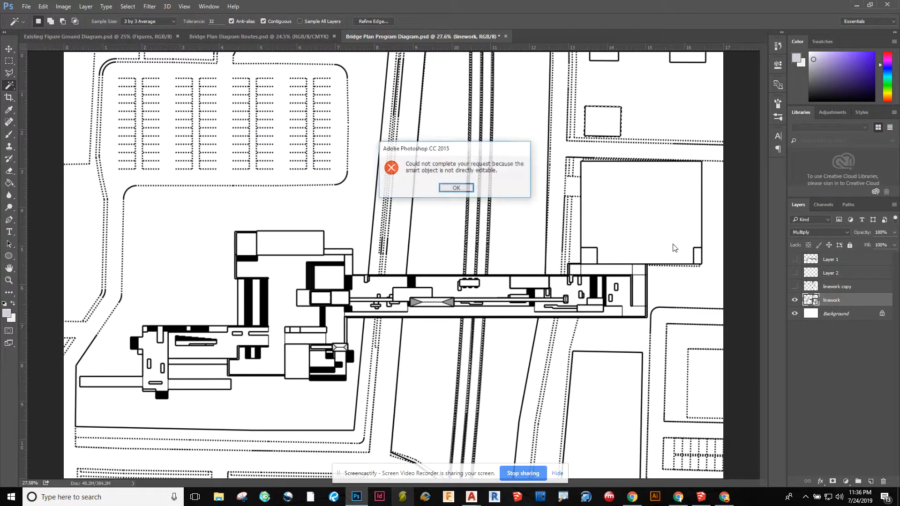
left_click(456, 188)
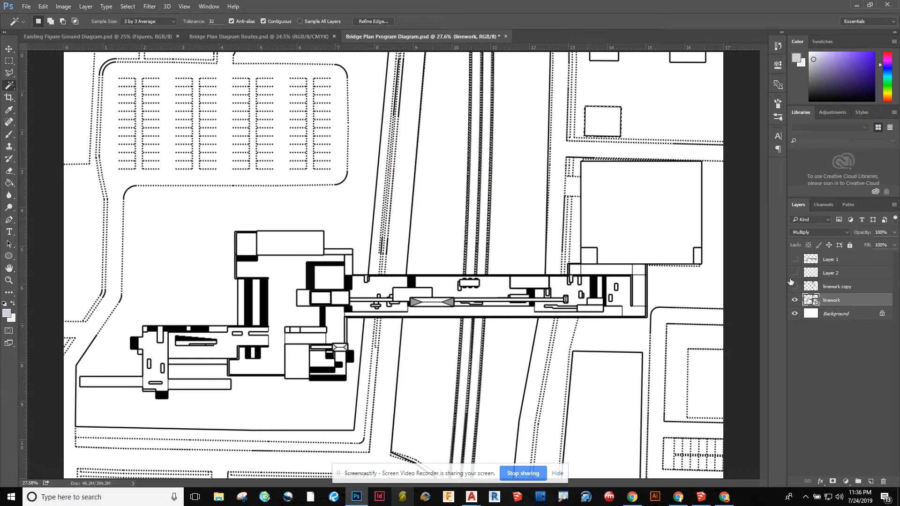
right_click(848, 302)
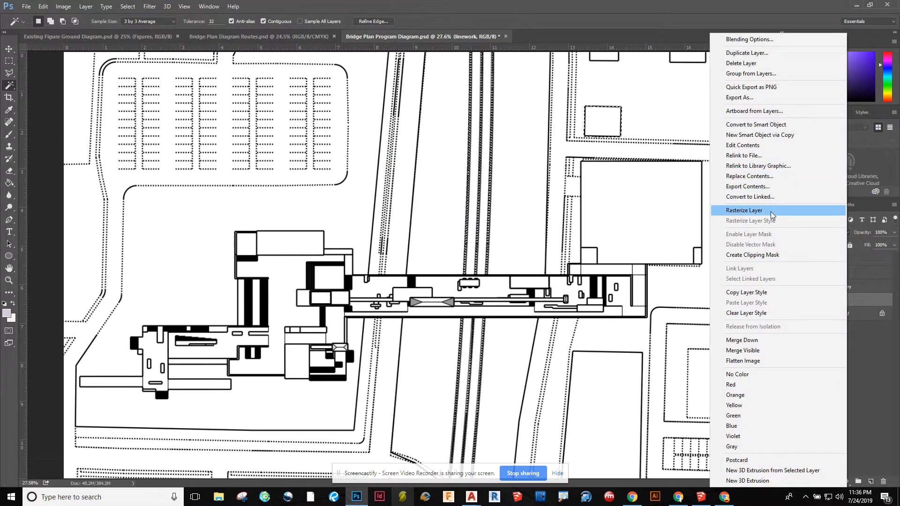
left_click(772, 211)
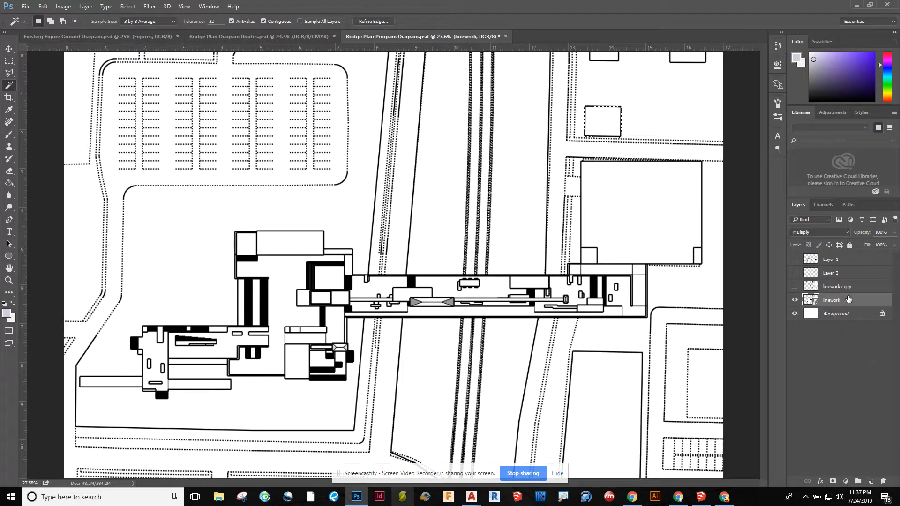
Duplicate the linework layer as linework copy 2, and hide the original linework layer
right_click(848, 298)
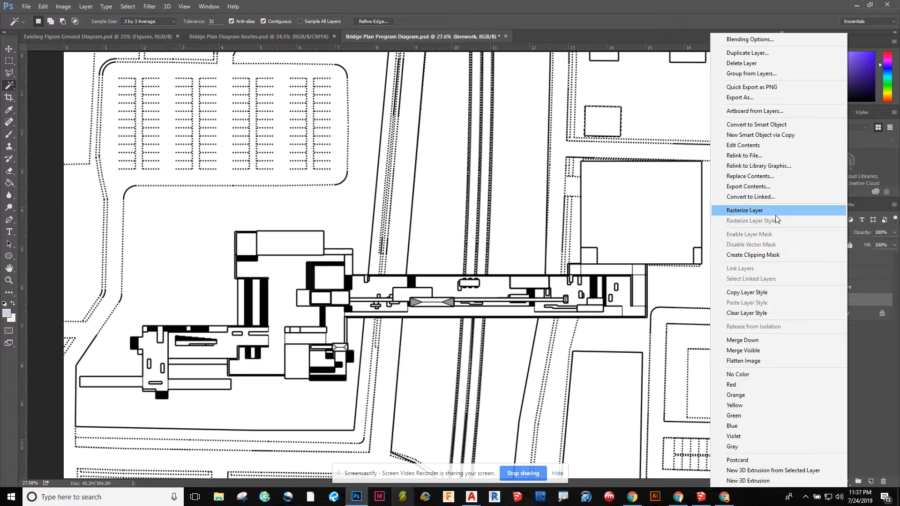
left_click(771, 53)
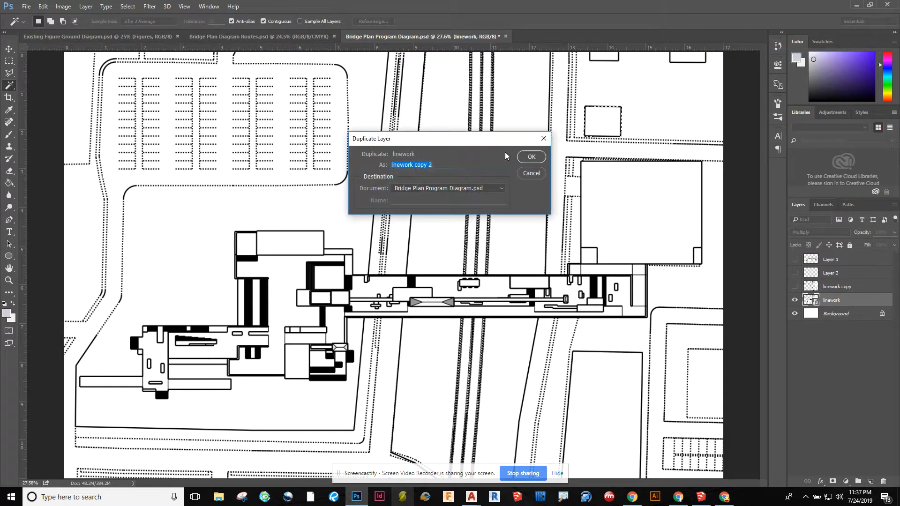
left_click(531, 157)
left_click(834, 314)
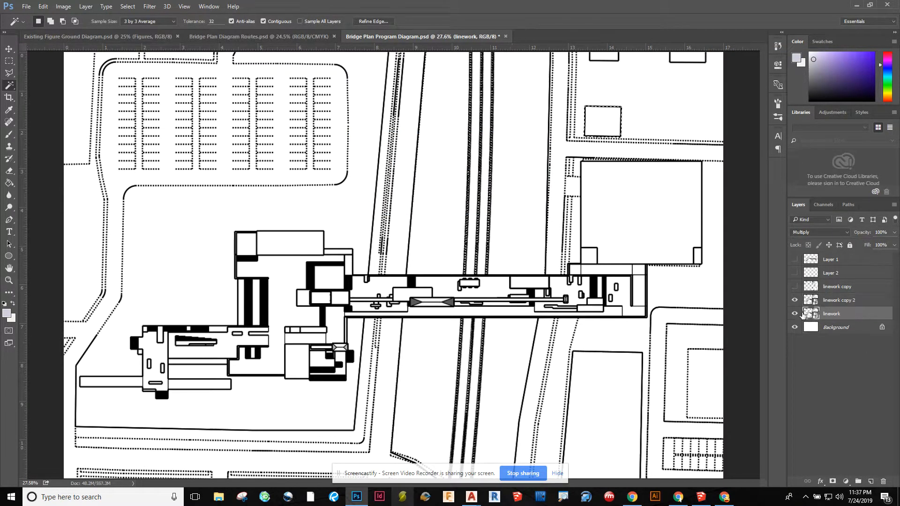
left_click(794, 313)
Rasterize the linework copy 2 layer, and show Layer 2 above it
left_click(854, 301)
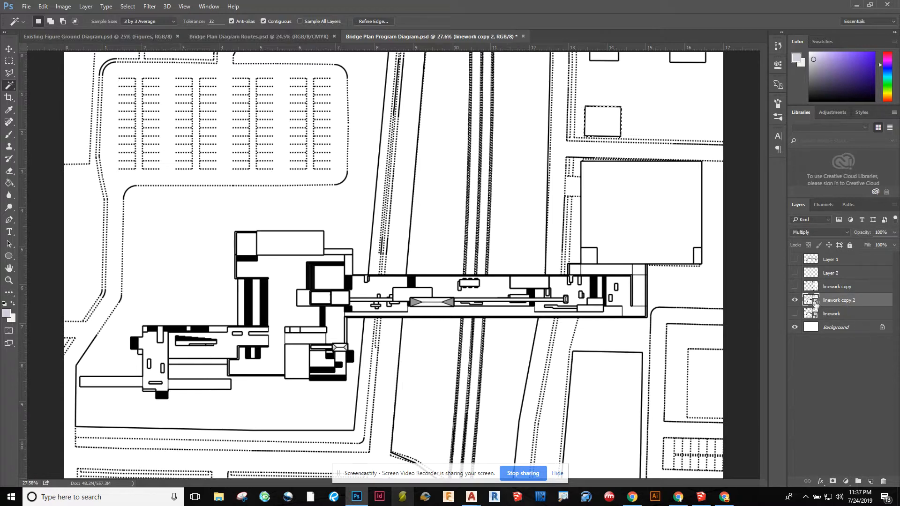
right_click(854, 302)
left_click(769, 213)
left_click(794, 300)
left_click(794, 300)
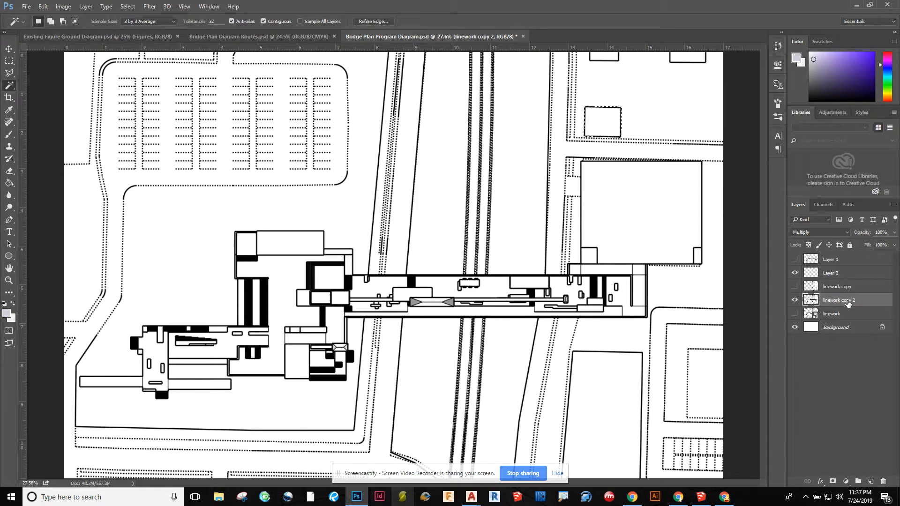
Clear the building selection, and set the opacity of the linework copy 2 layer to 20%
left_click(874, 375)
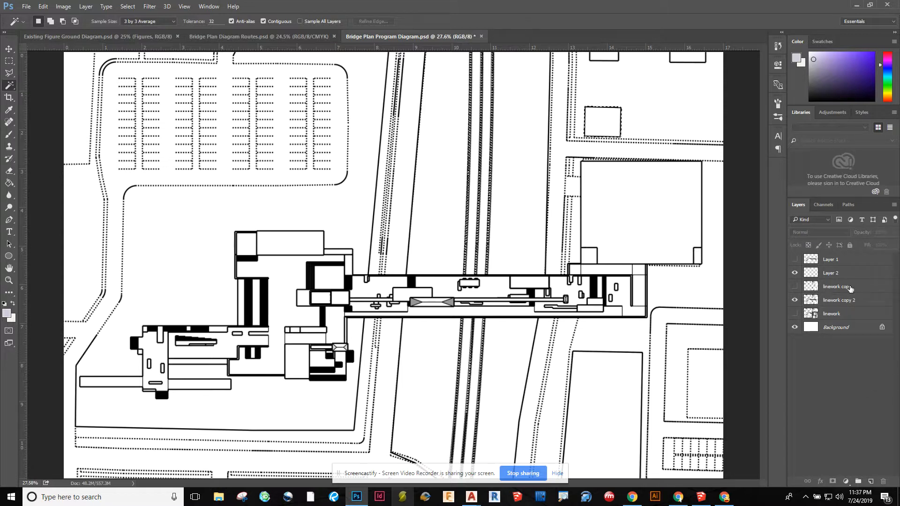
key("ctrl+d")
left_click(834, 300)
left_click(794, 300)
left_click(794, 299)
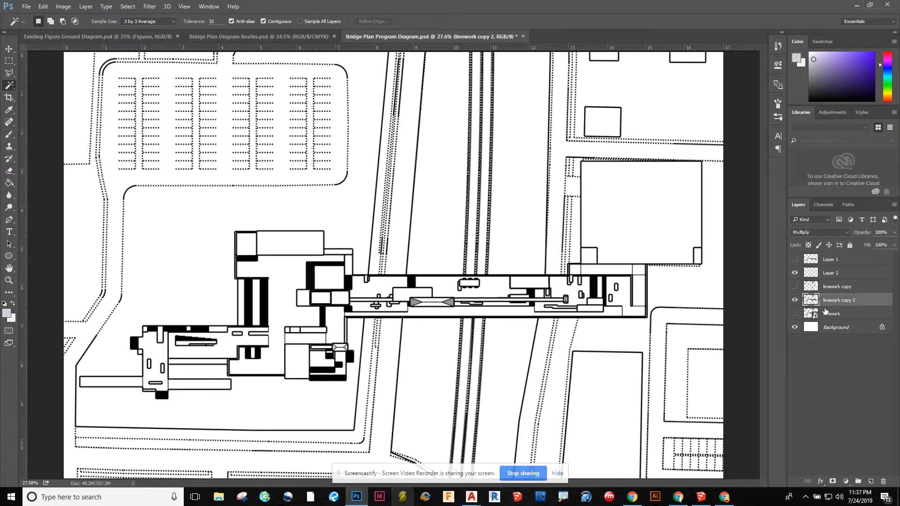
left_click(879, 232)
type("20")
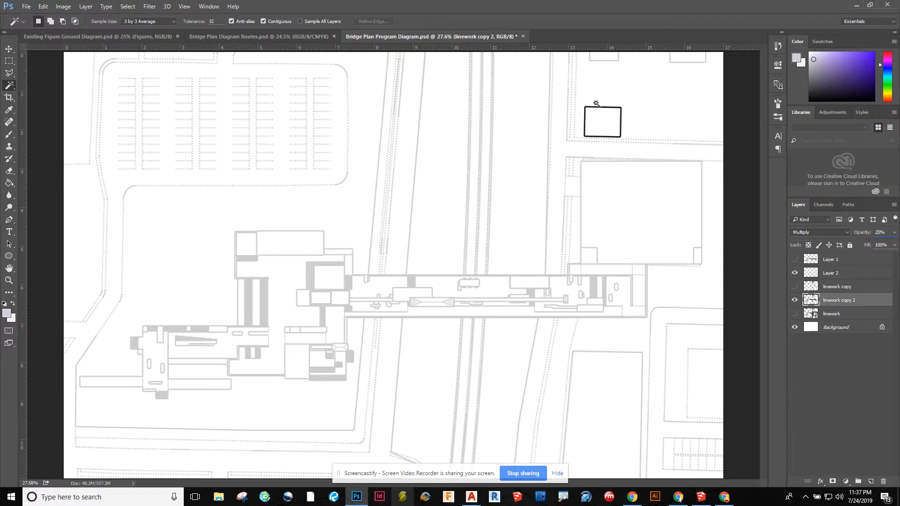
left_click(831, 369)
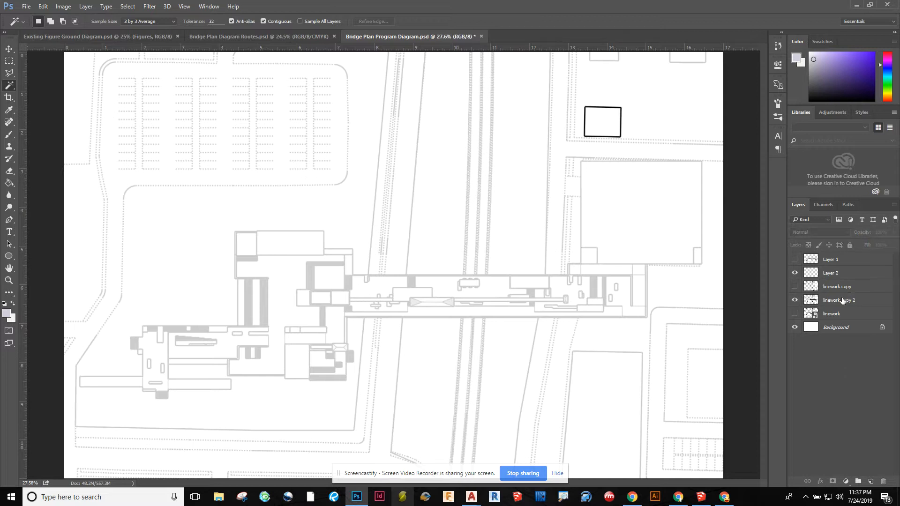
Move Layer 2 below the linework copy layer, and hide both Layer 2 and linework copy 2
left_click(837, 273)
left_click(795, 273)
left_click(796, 272)
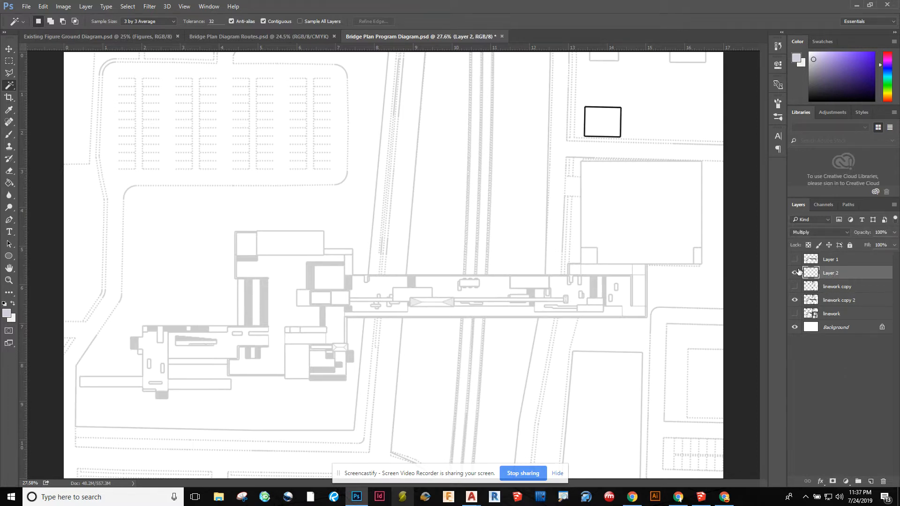
mouse_move(871, 274)
left_mouse_down()
mouse_move(875, 304)
mouse_move(872, 292)
left_mouse_up()
left_click(795, 300)
left_click(795, 286)
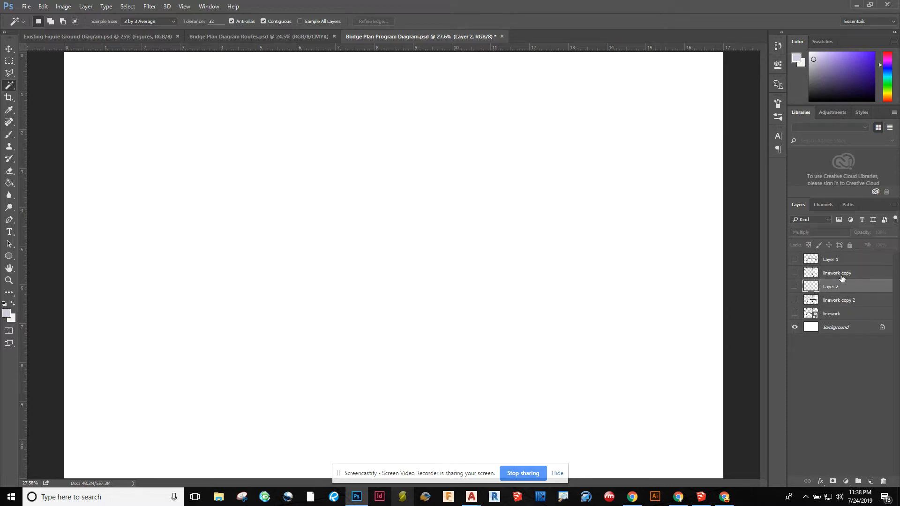
Show the linework copy layer and Layer 1 together
left_click(841, 273)
left_click(794, 273)
left_click(794, 259)
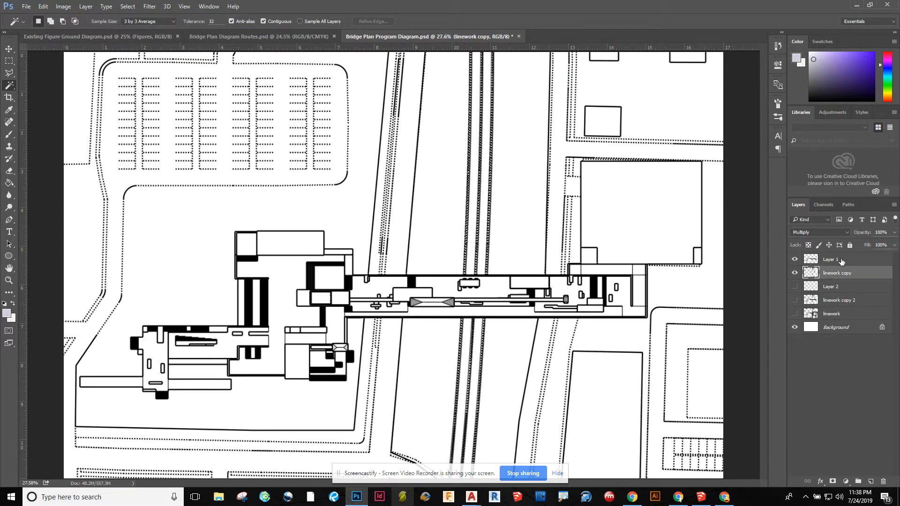
Lower the opacity of the linework copy layer to fade the site lines around the building
left_click(844, 260)
left_click(843, 276)
left_click(794, 273)
left_click(794, 273)
left_click(880, 232)
type("0")
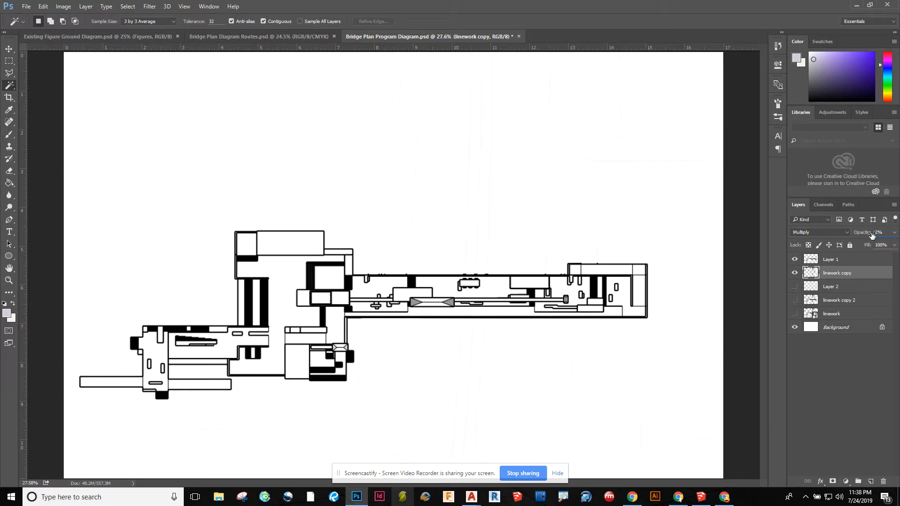
type("0")
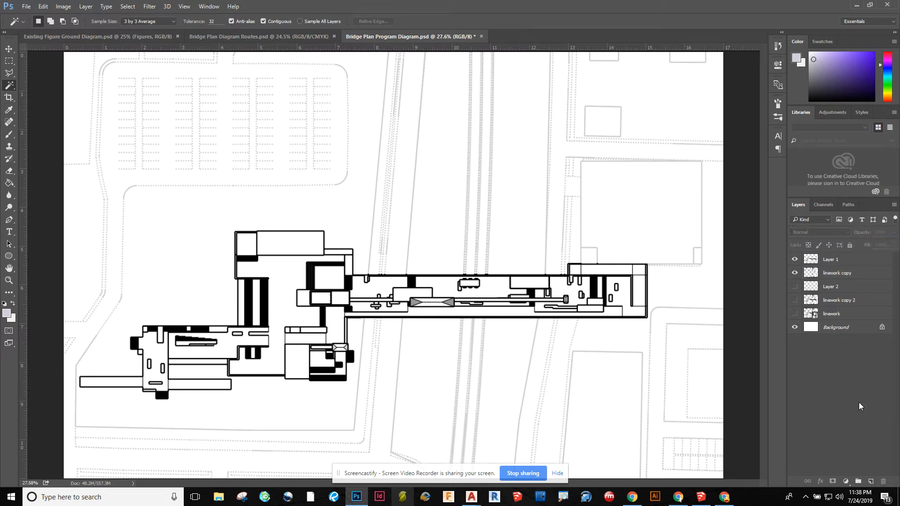
left_click(859, 303)
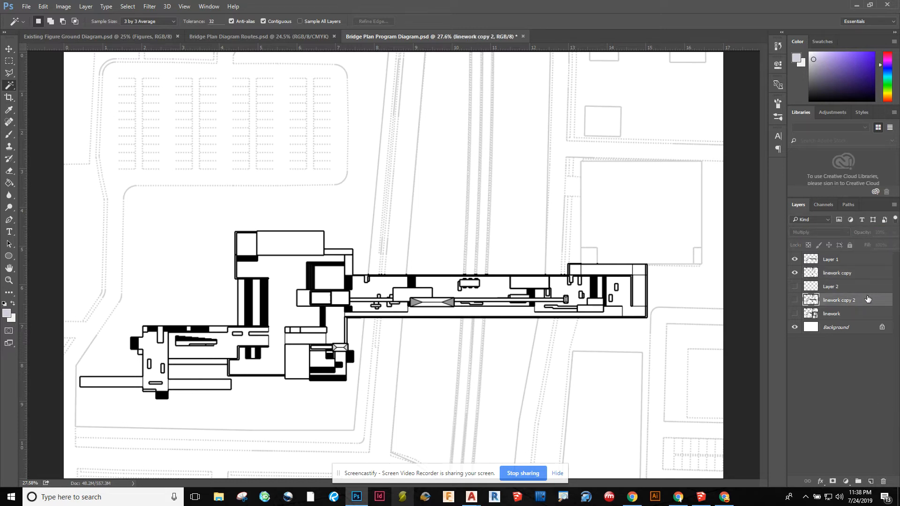
left_click(858, 375)
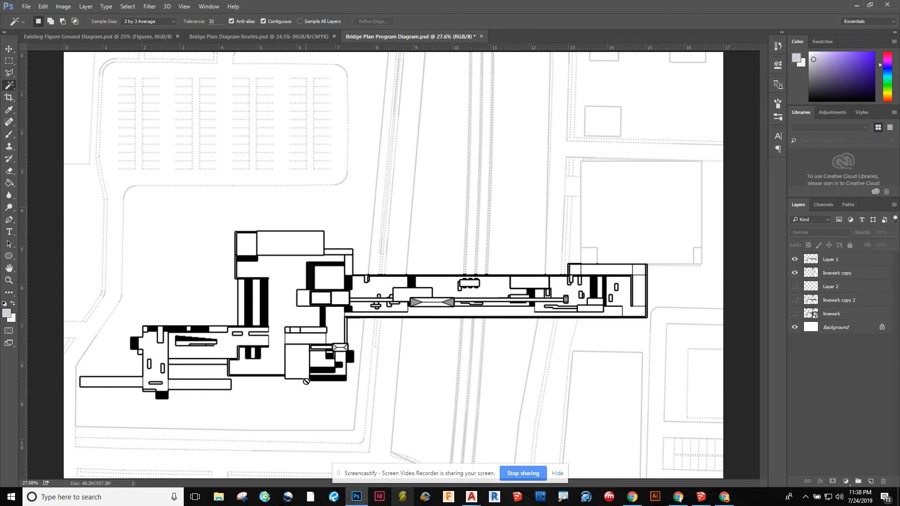
Set the opacity of the linework copy layer to 10%, and leave no layer selected
left_click(854, 278)
left_click(878, 234)
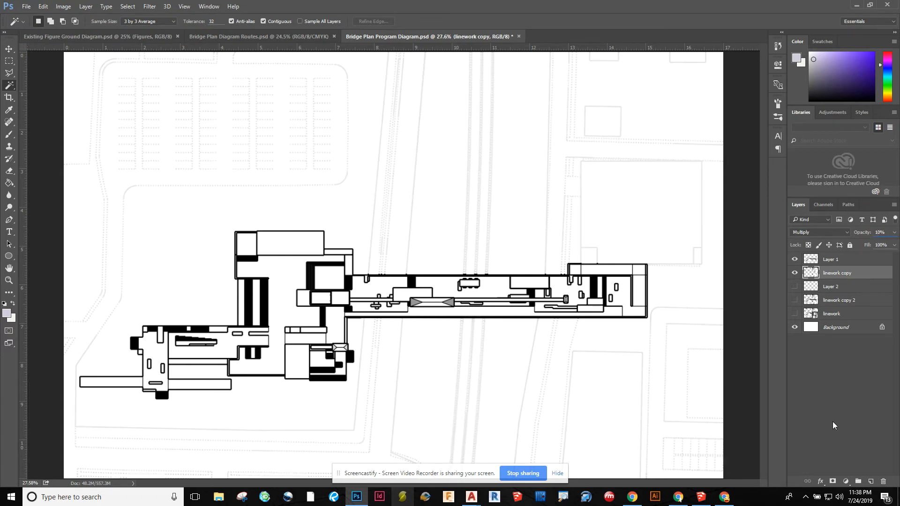
left_click(881, 378)
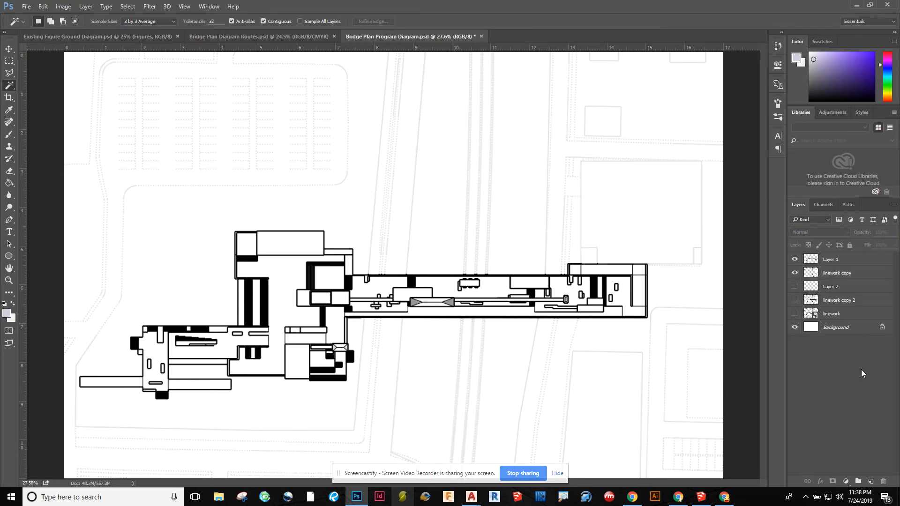